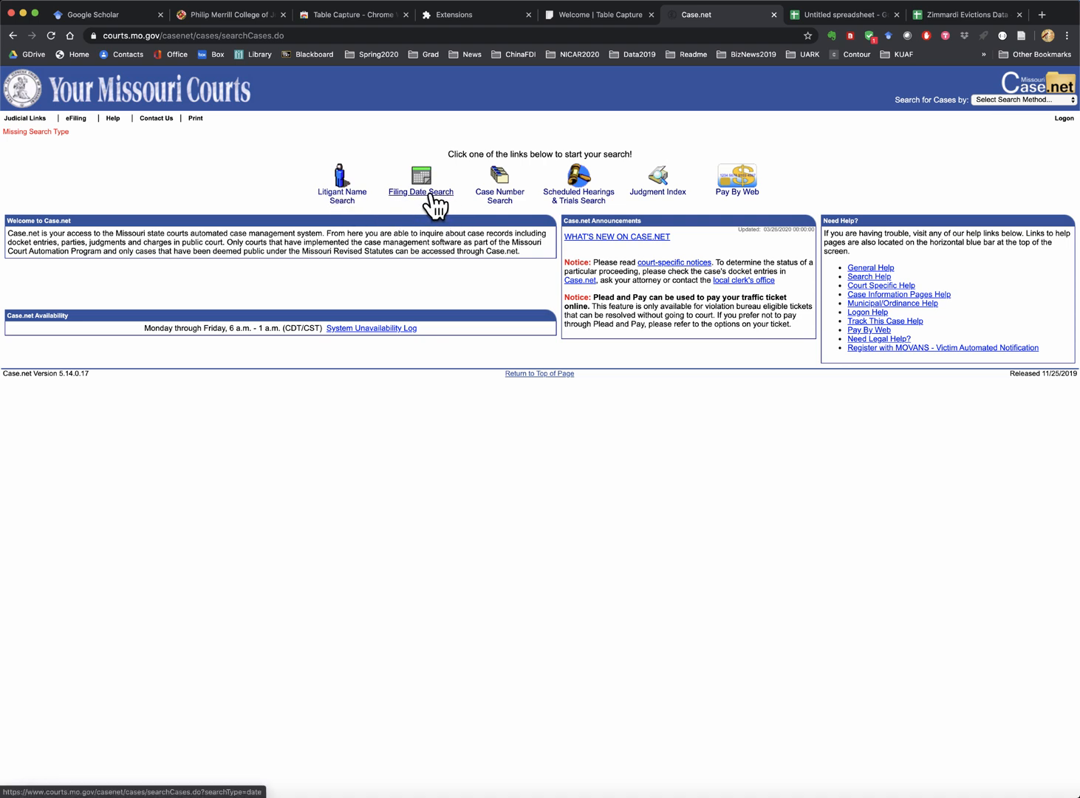
# - Start a Case.net Filing Date Search in the 22nd Judicial Circuit (City of St. Louis)
pyautogui.click(427, 183)
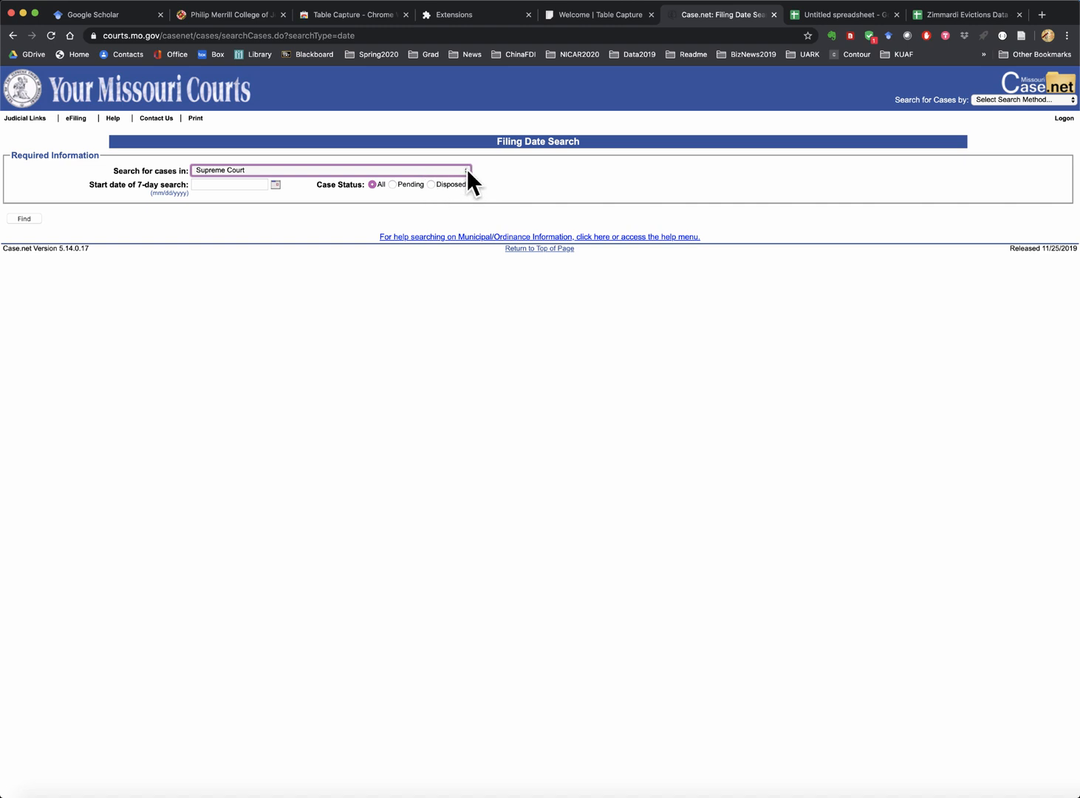
pyautogui.click(467, 170)
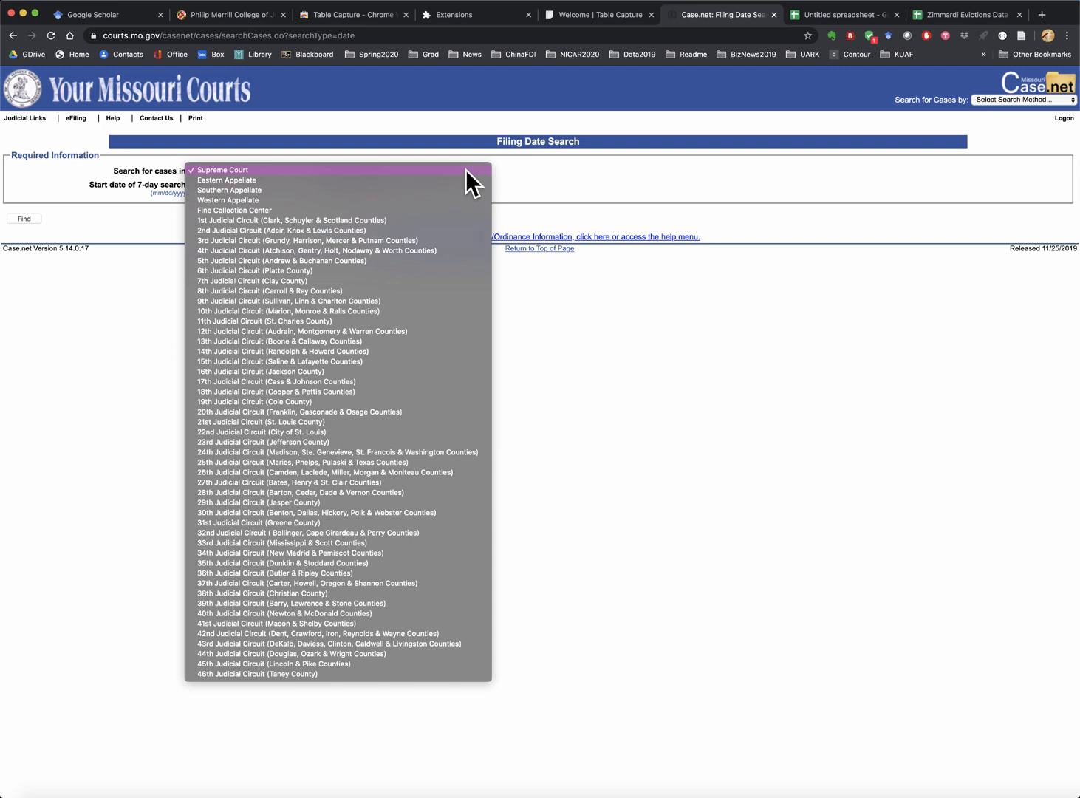
pyautogui.click(318, 433)
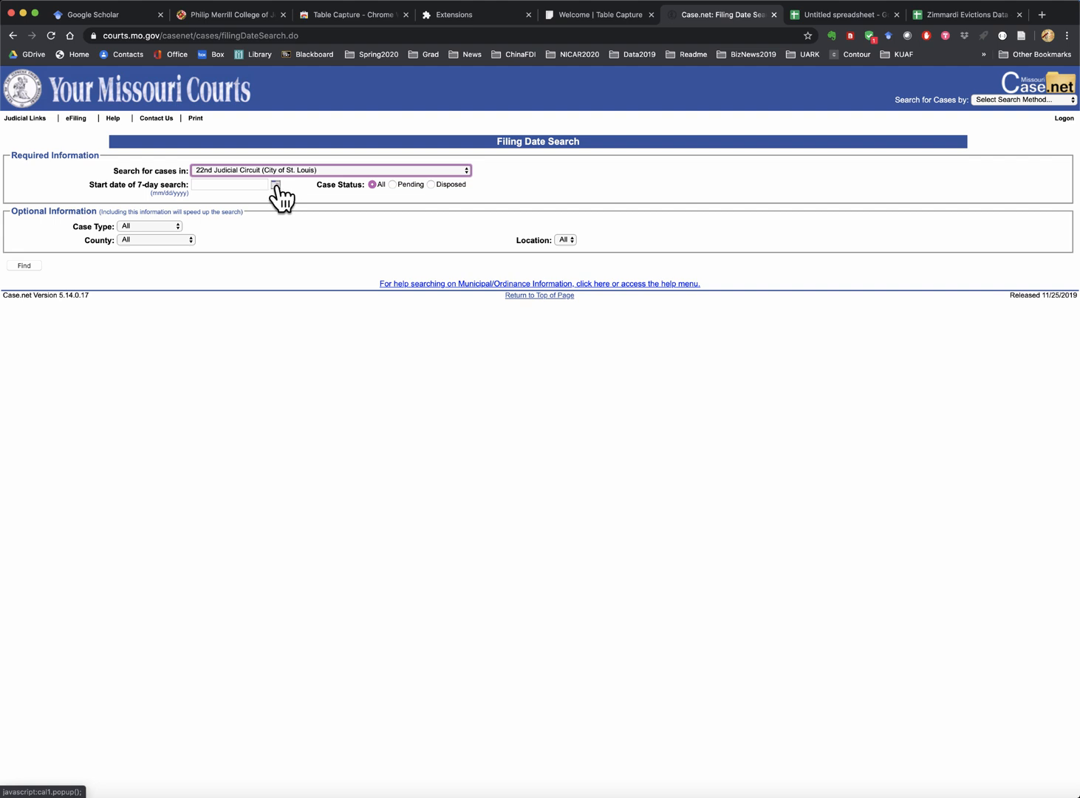
# - Search for cases filed from 05/15/2020, returning 382 records
pyautogui.click(277, 184)
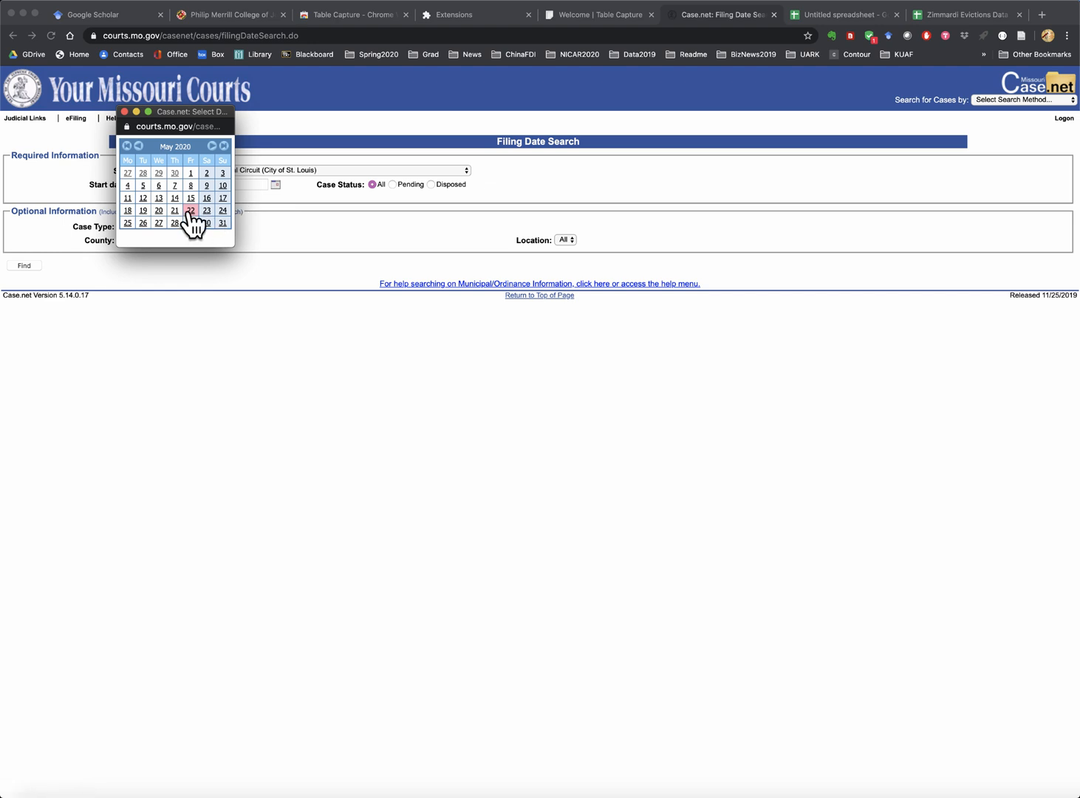
pyautogui.click(192, 199)
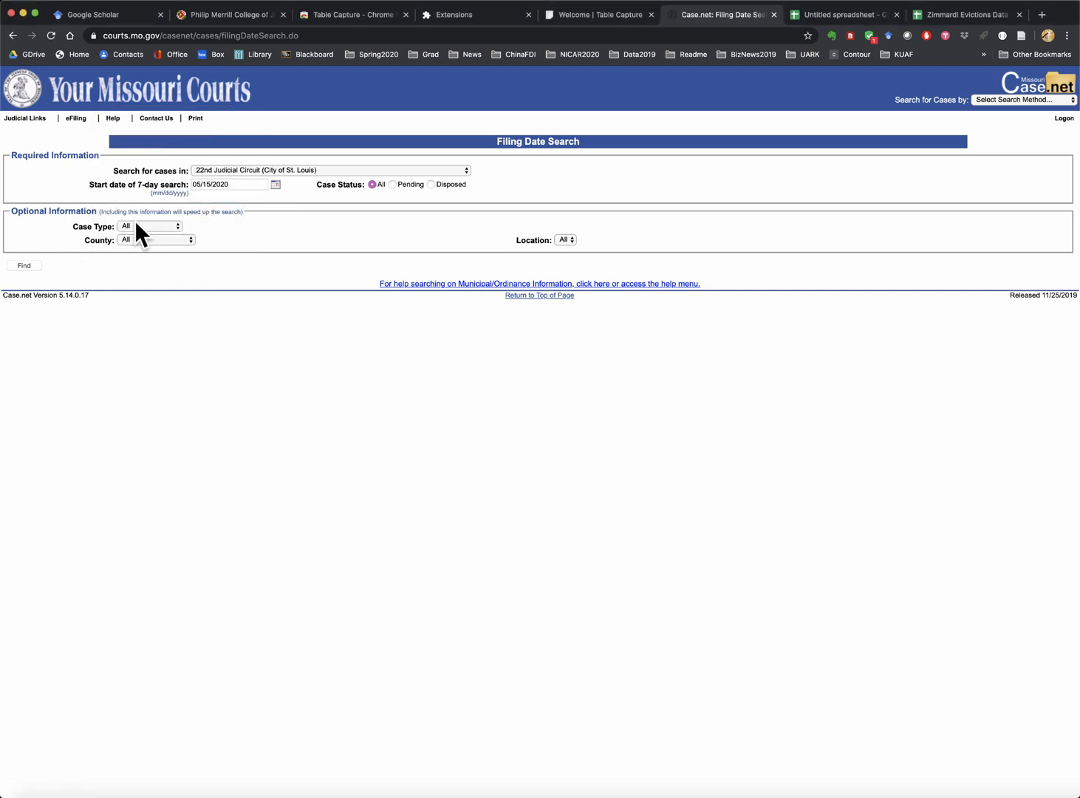
pyautogui.click(22, 267)
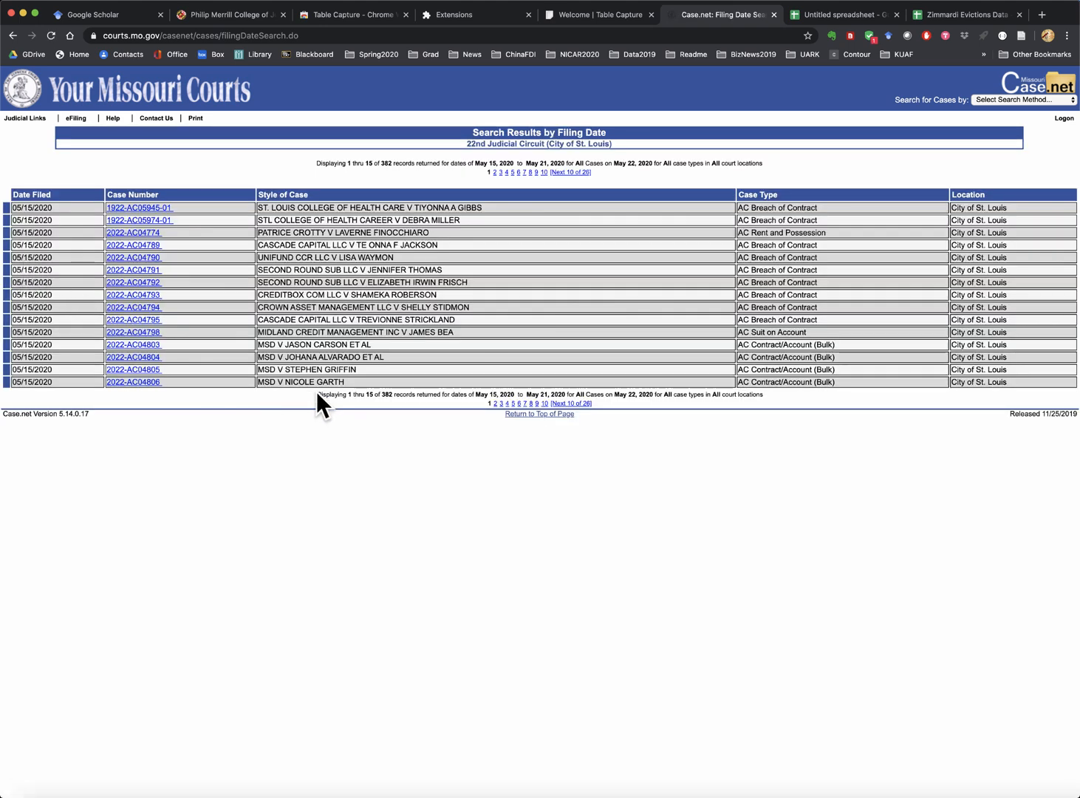
# - Highlight the 382-record total, then switch to the Zimmardi Evictions Data spreadsheet
pyautogui.moveTo(316, 390); pyautogui.dragTo(769, 394)
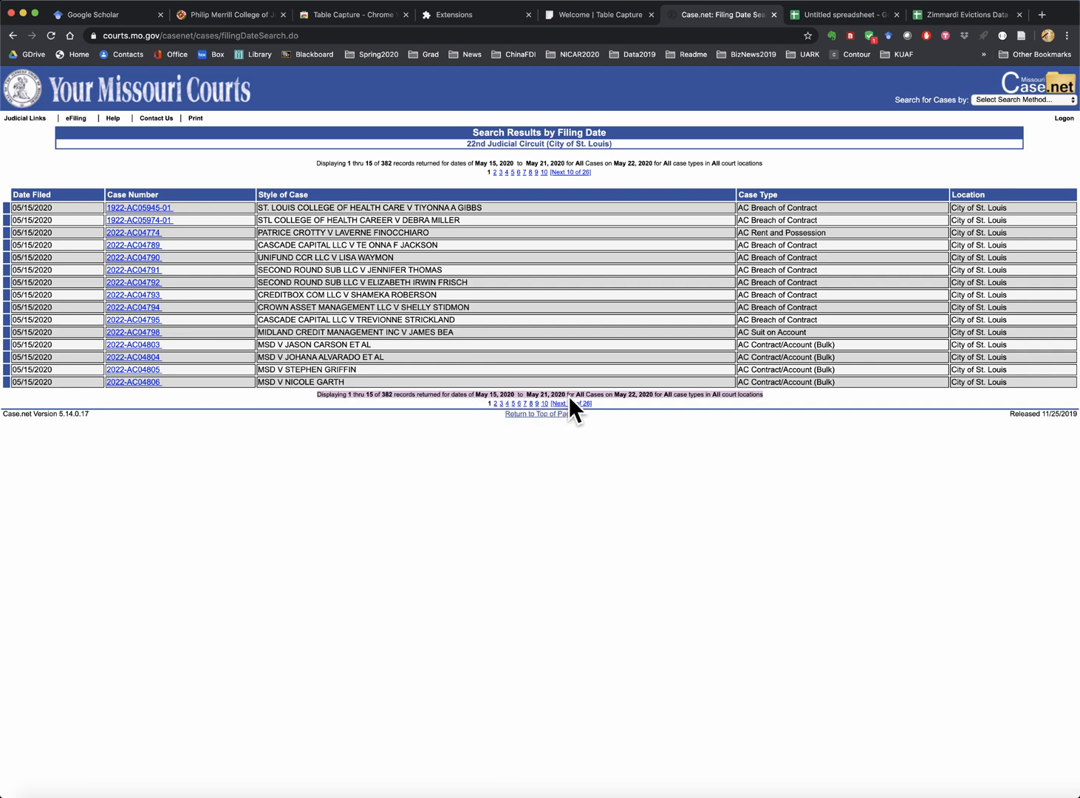
pyautogui.click(952, 15)
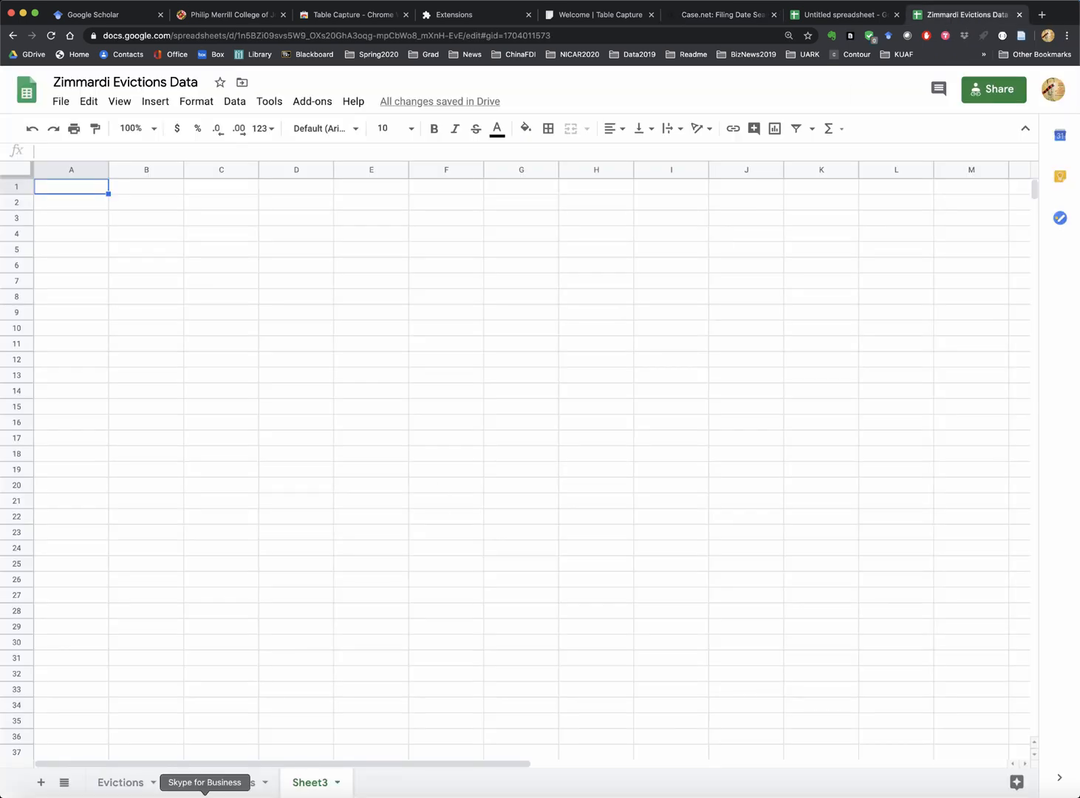
# - Enter 382 as the Number of Cases in C2 of the Case Searches sheet
pyautogui.click(218, 786)
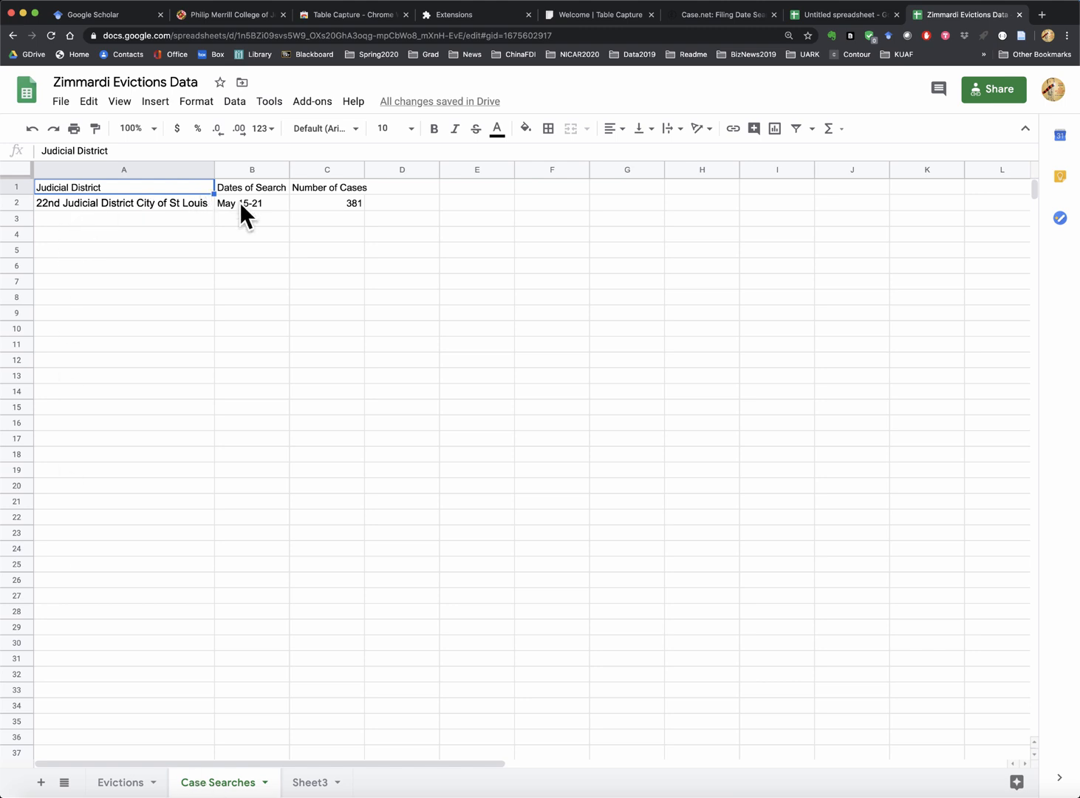
pyautogui.click(354, 204)
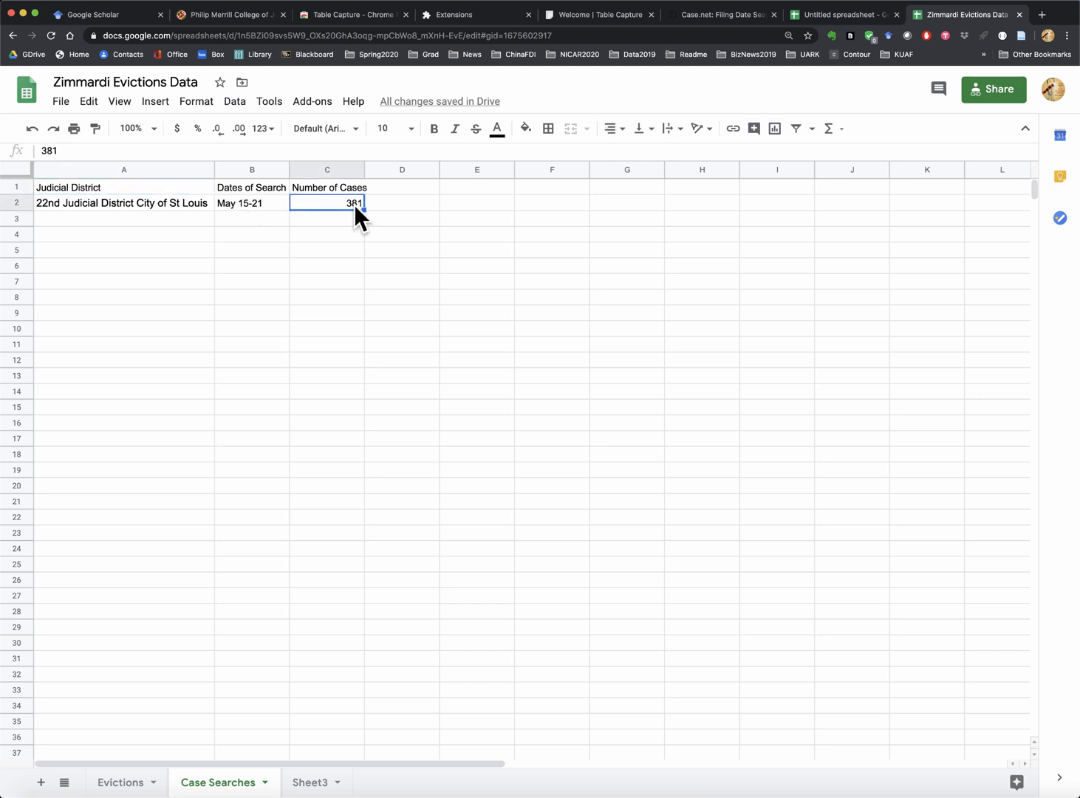
pyautogui.write('382')
pyautogui.press('Return')
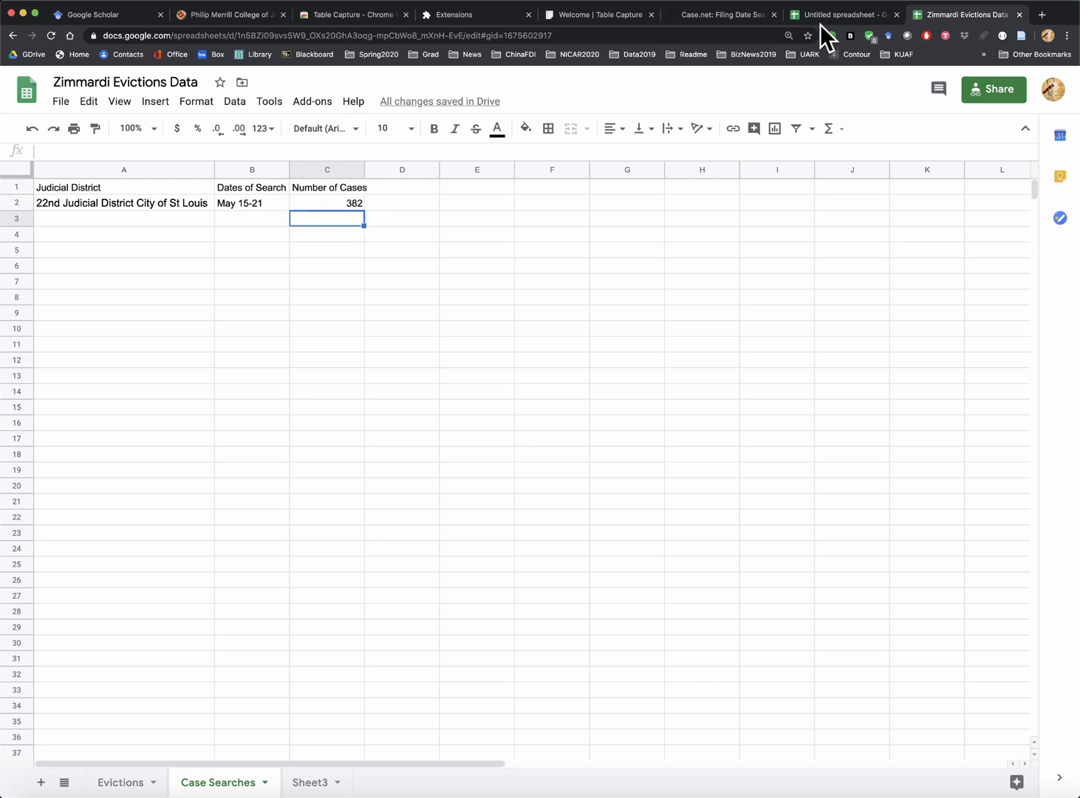
# - Return to the Case.net search results and clear the text highlight
pyautogui.click(690, 15)
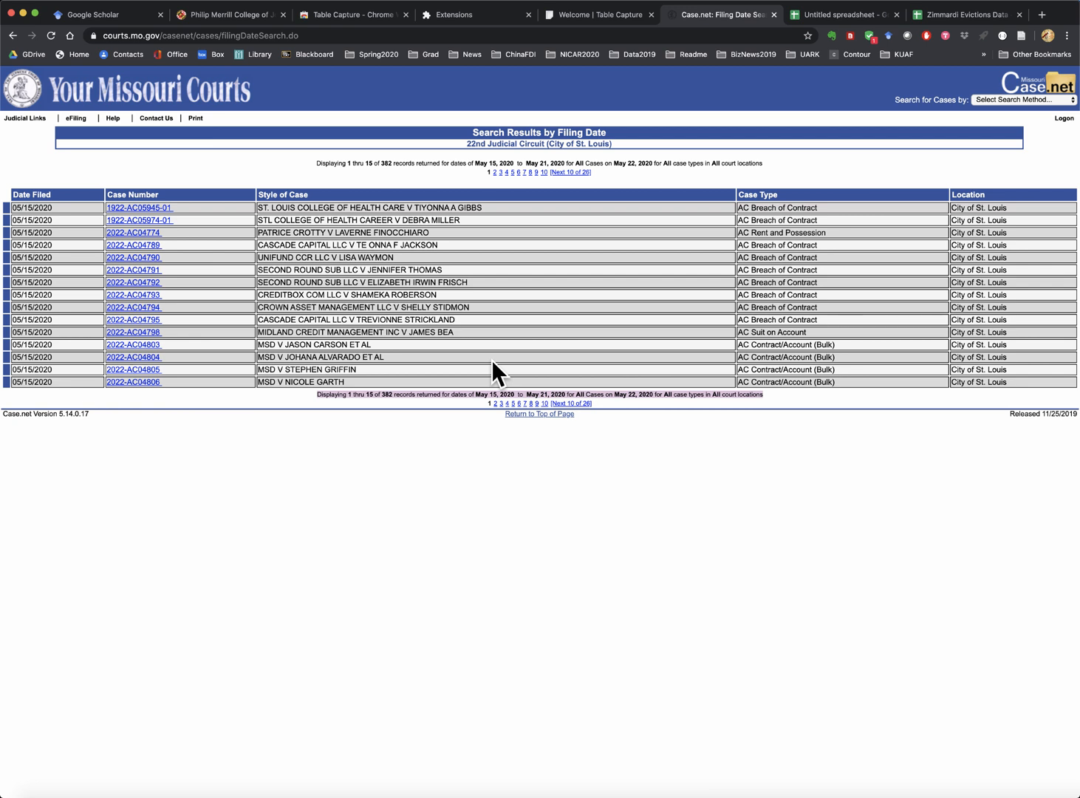
pyautogui.click(474, 453)
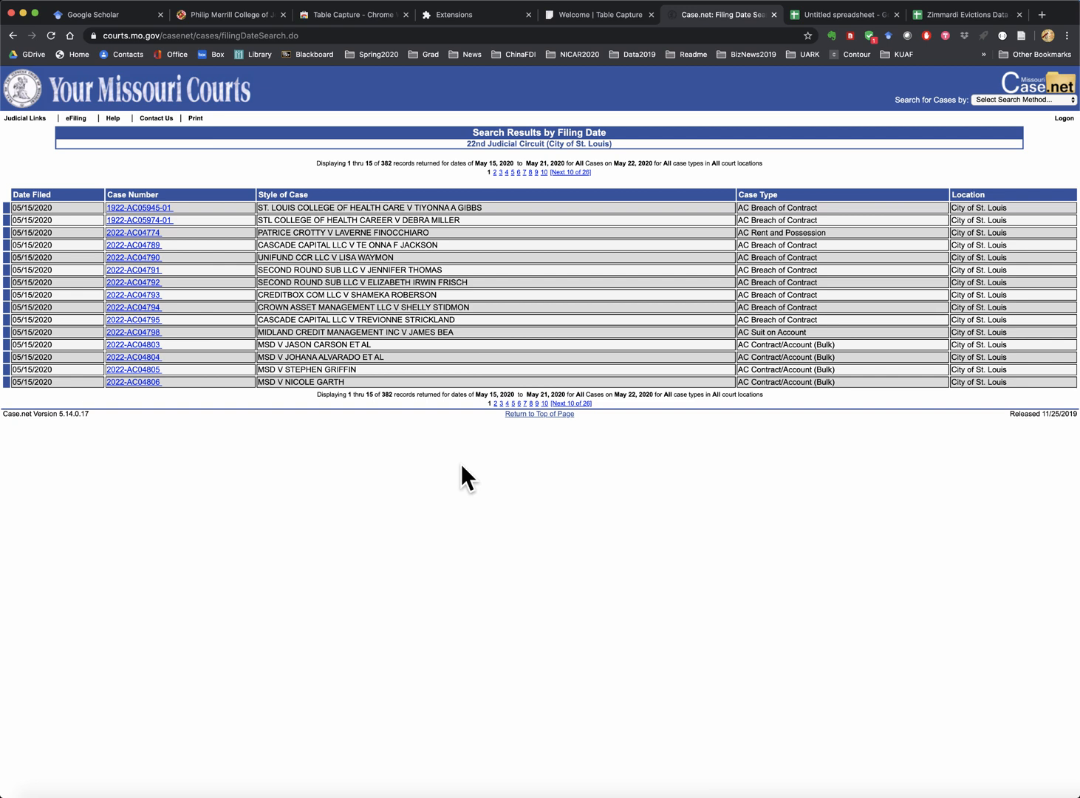
# - Copy the 16 x 6 results table with Table Capture and return to the spreadsheet
pyautogui.click(852, 36)
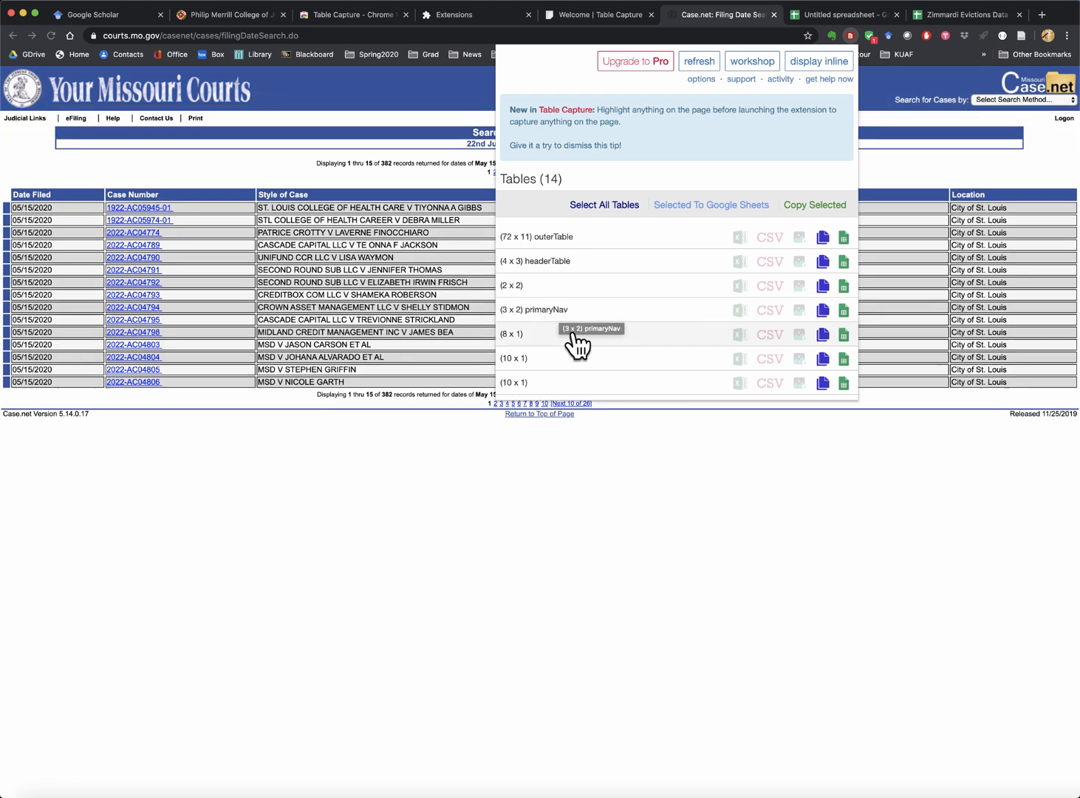
pyautogui.scroll(-2, 657, 355)
pyautogui.scroll(-5, 656, 356)
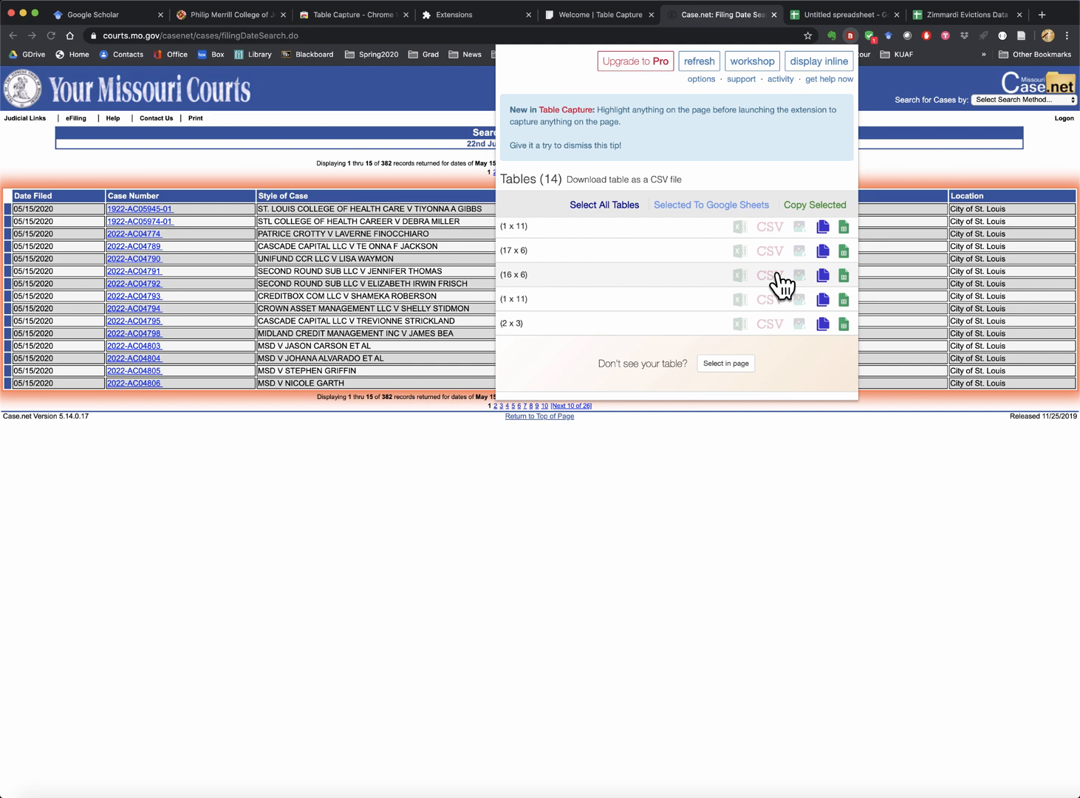
pyautogui.click(824, 279)
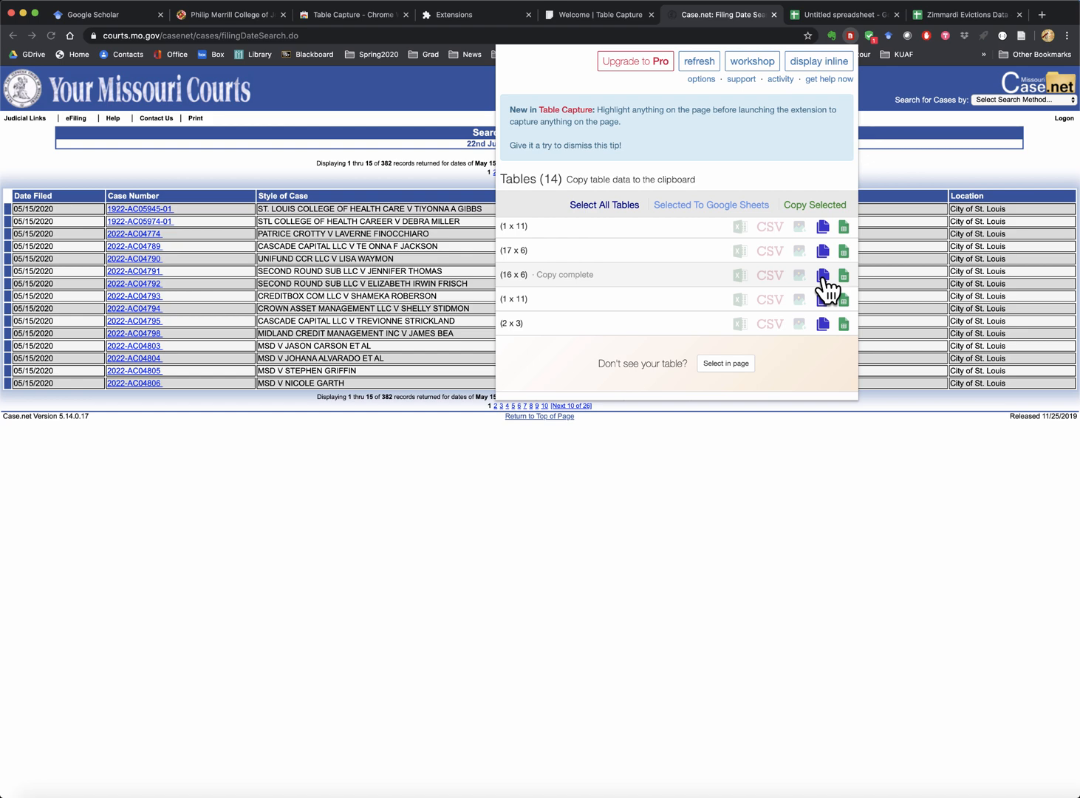
pyautogui.click(959, 16)
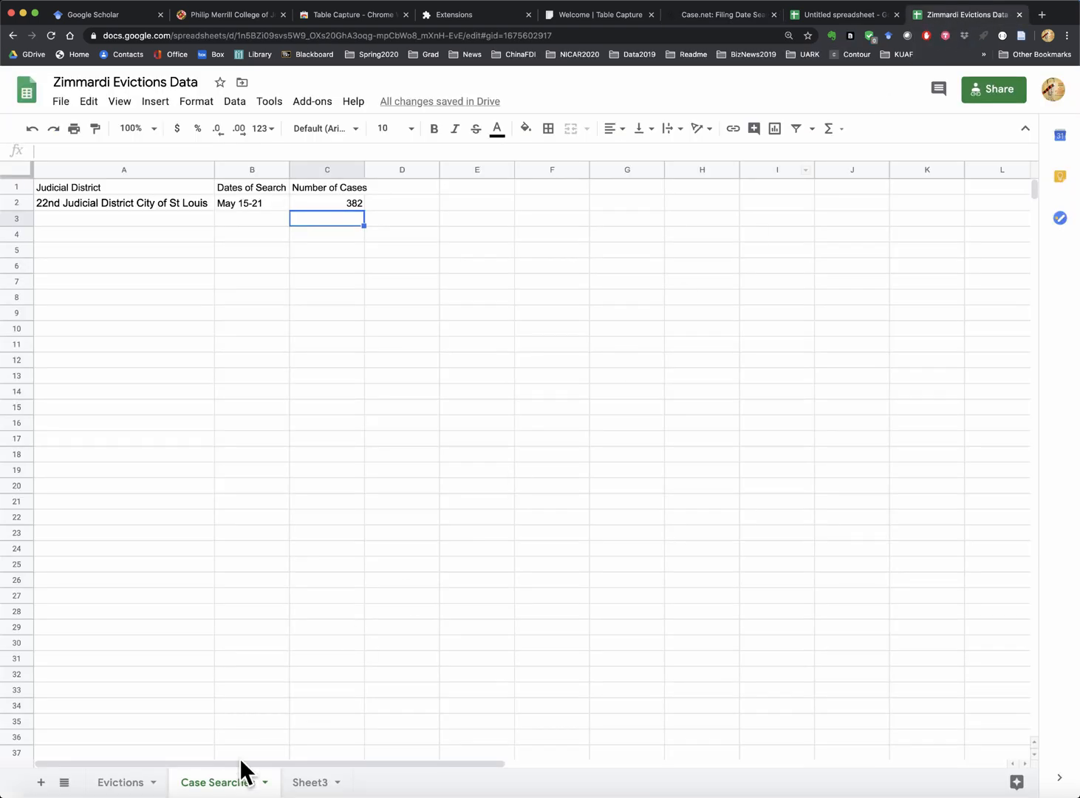
# - Paste the captured Case.net table into the Evictions sheet starting at A7
pyautogui.click(135, 788)
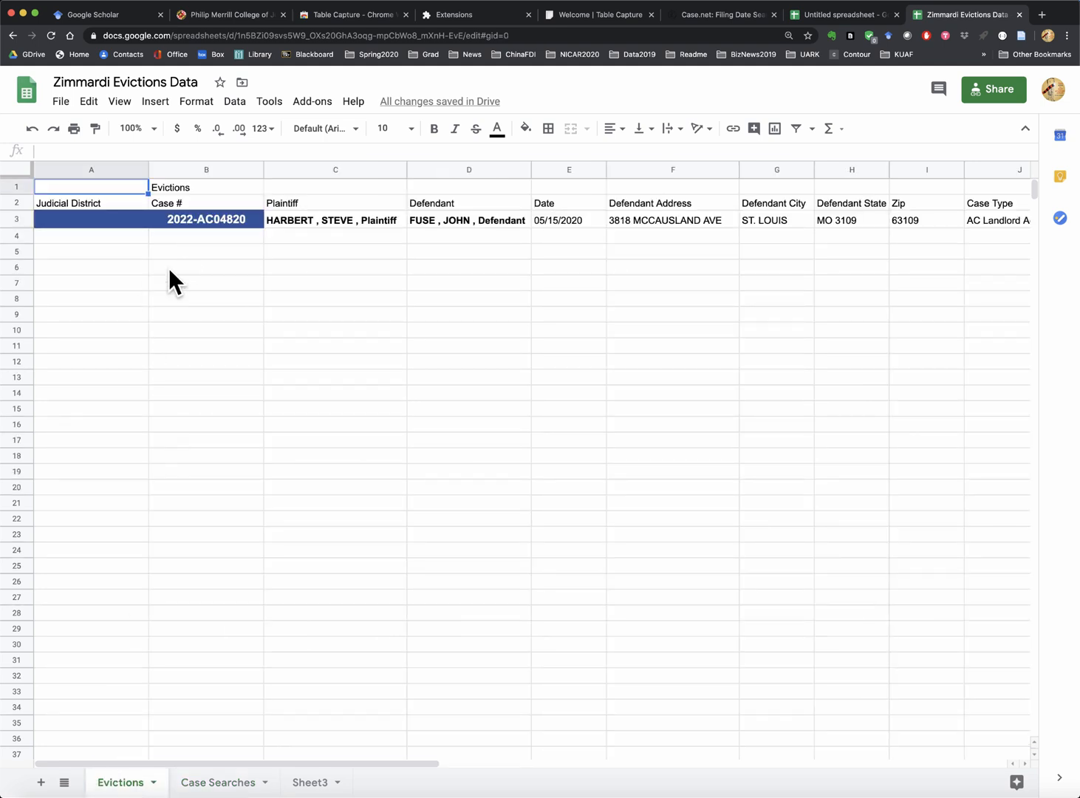
pyautogui.click(76, 277)
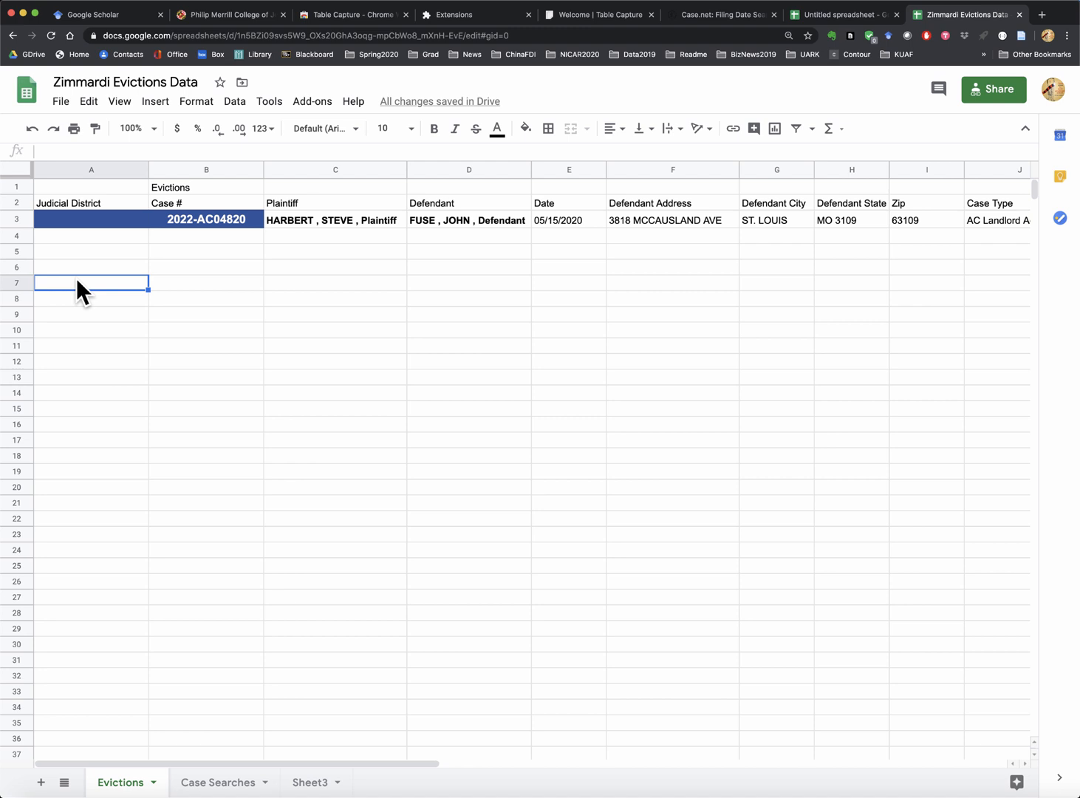
pyautogui.click(89, 101)
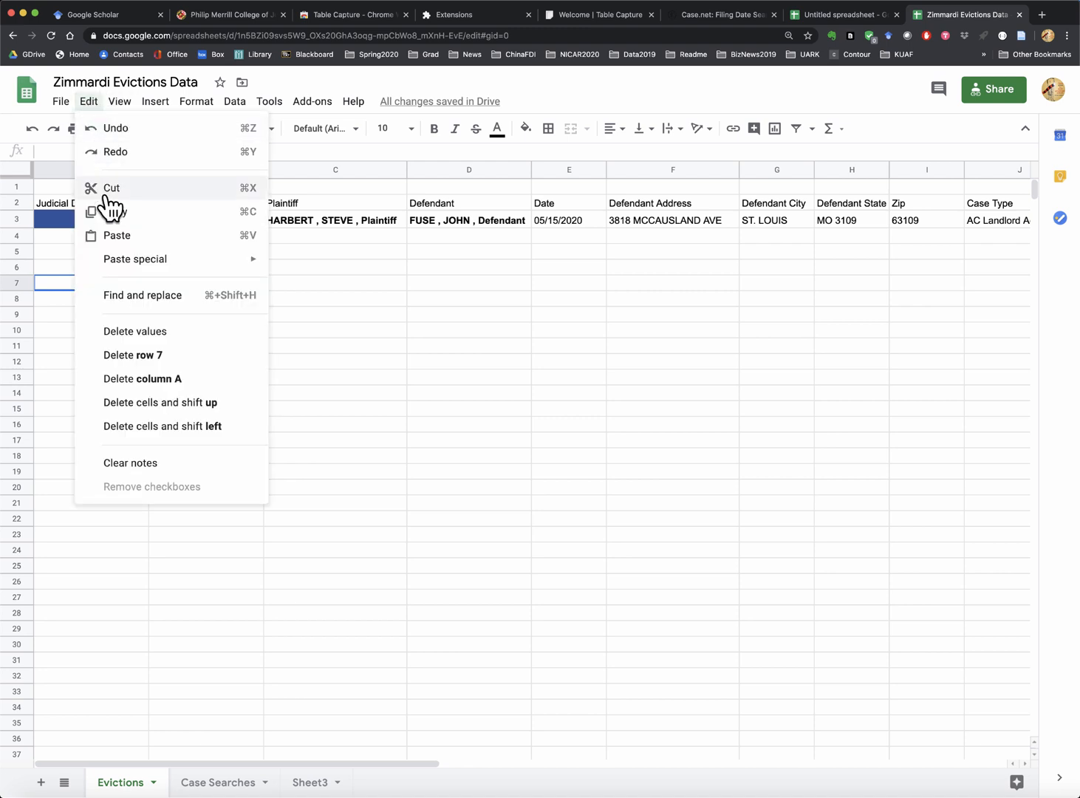
pyautogui.click(115, 237)
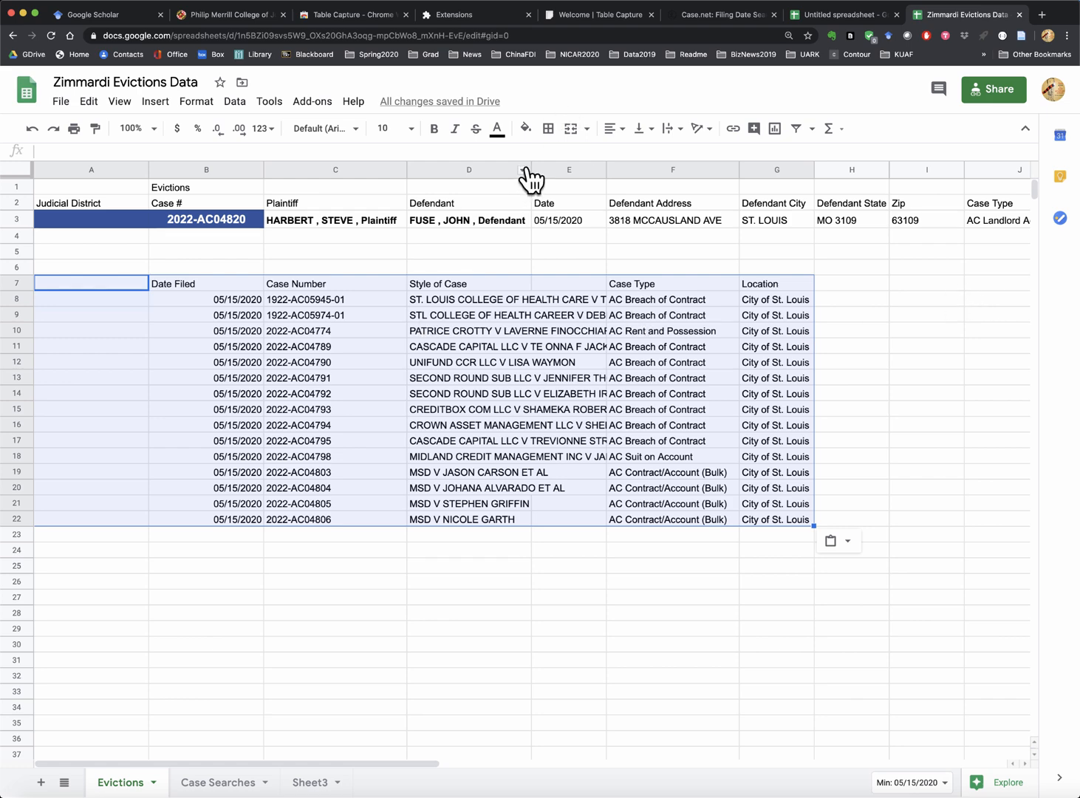
# - Widen column D and copy the Defendant Address through Case Type headers into row 7 after Location
pyautogui.moveTo(530, 169); pyautogui.dragTo(569, 170)
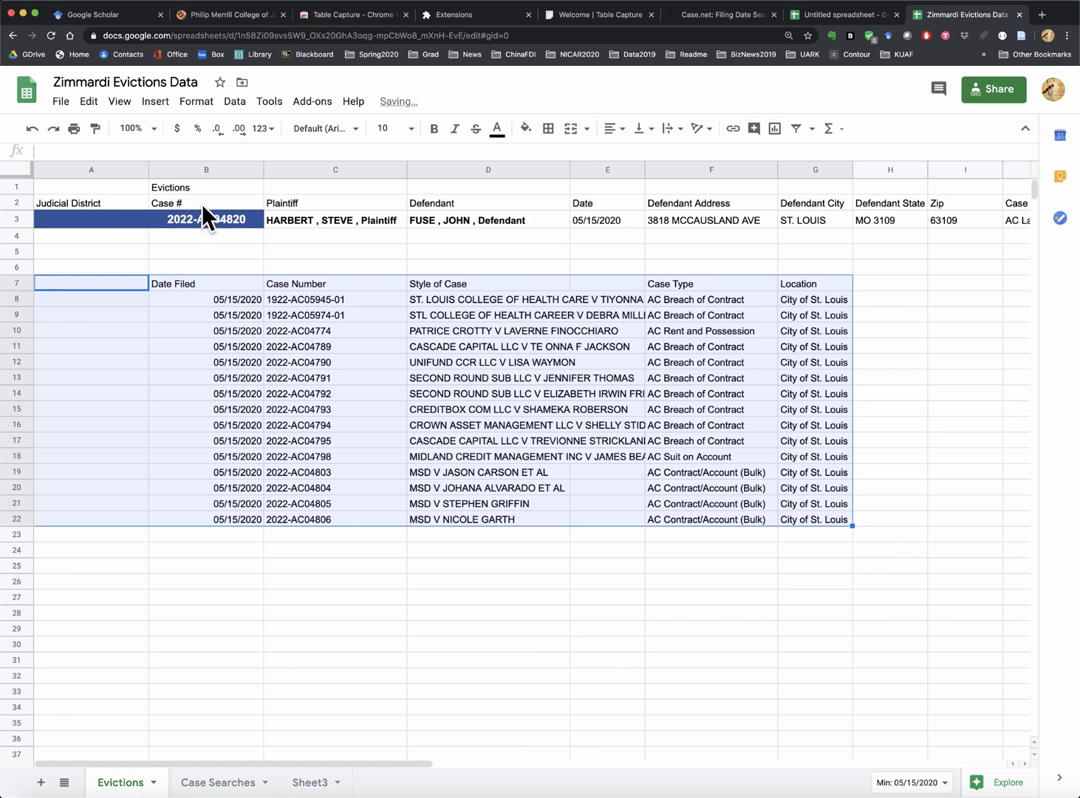
pyautogui.click(672, 202)
pyautogui.hotkey('shift', 'Right')
pyautogui.hotkey('shift', 'Right')
pyautogui.hotkey('shift', 'Right')
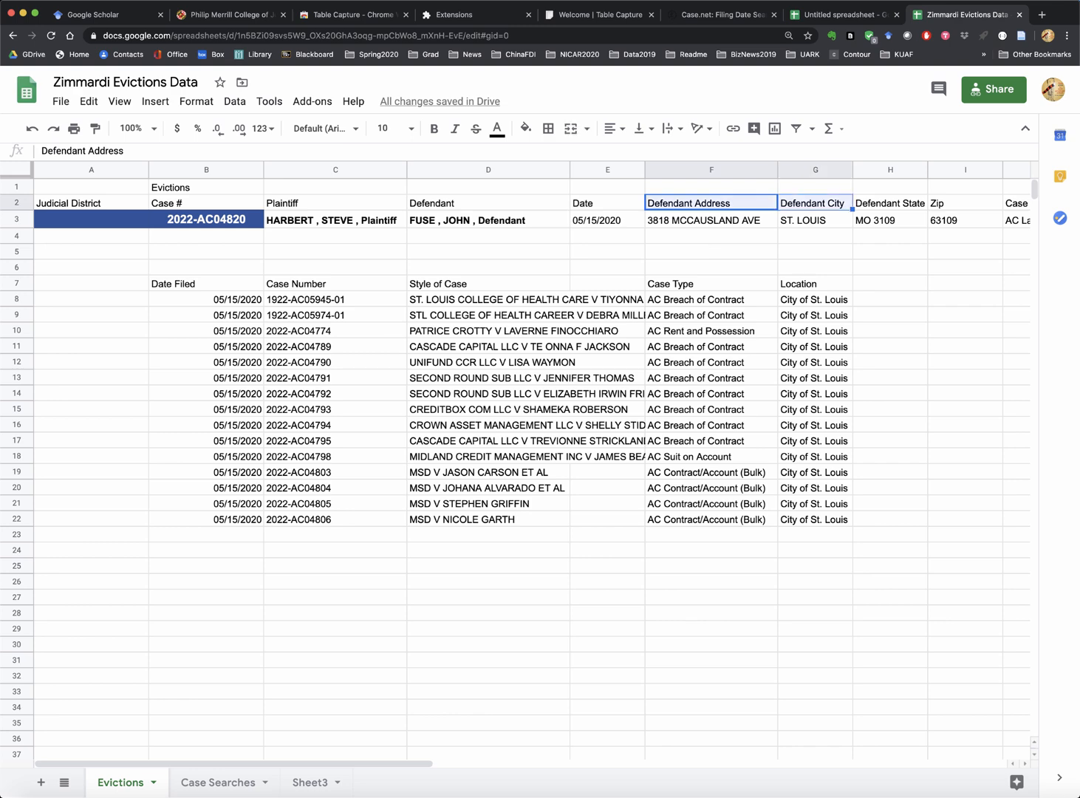
pyautogui.hotkey('shift', 'Right')
pyautogui.hotkey('shift', 'Right')
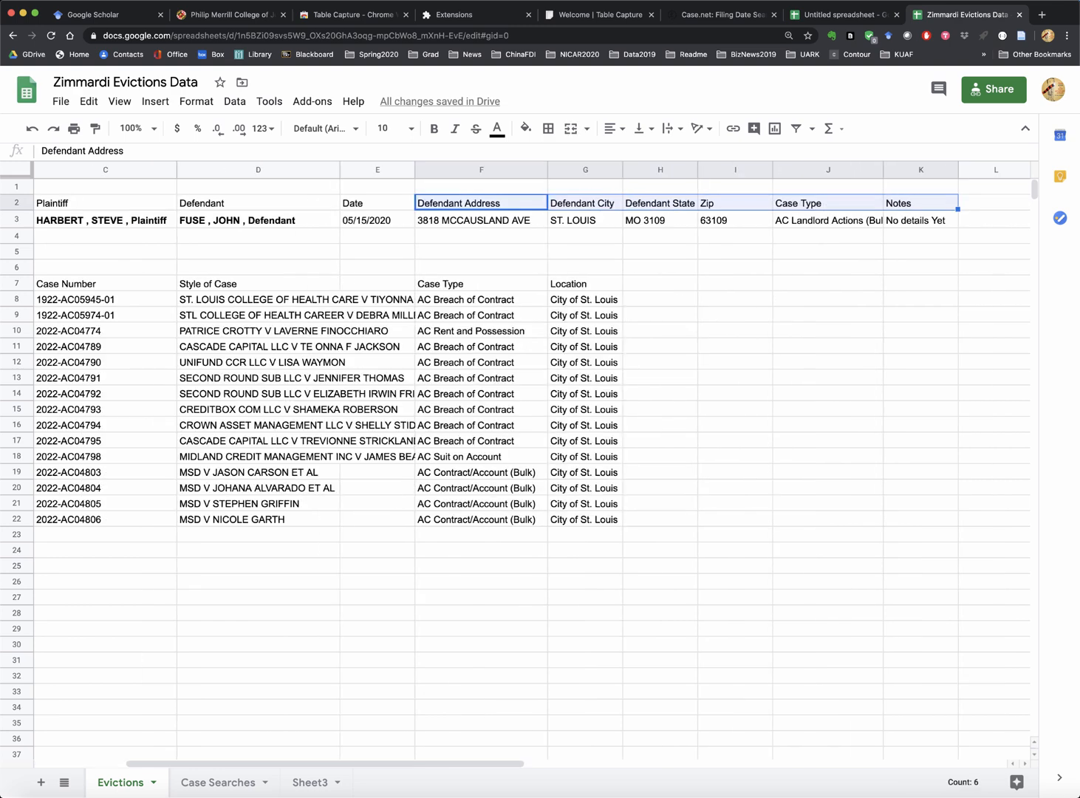
pyautogui.hotkey('ctrl', 'c')
pyautogui.press('Down')
pyautogui.press('Down')
pyautogui.press('Down')
pyautogui.press('Down')
pyautogui.press('Down')
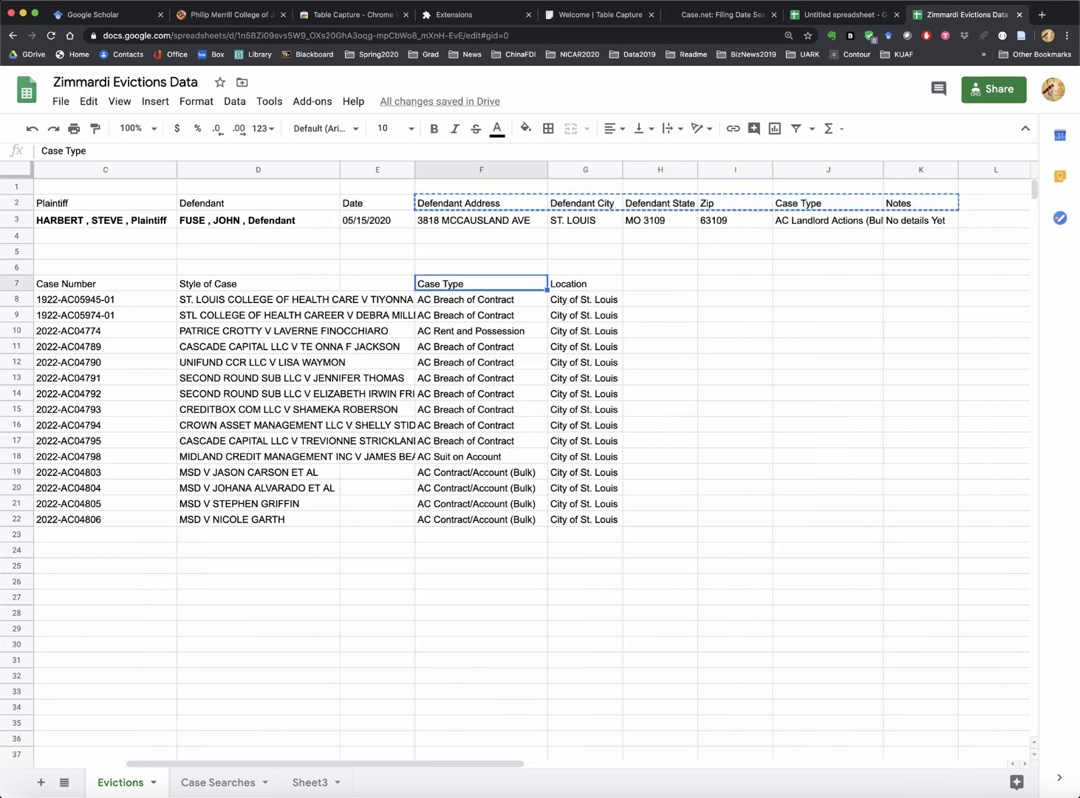
pyautogui.press('Right')
pyautogui.press('Right')
pyautogui.hotkey('ctrl', 'v')
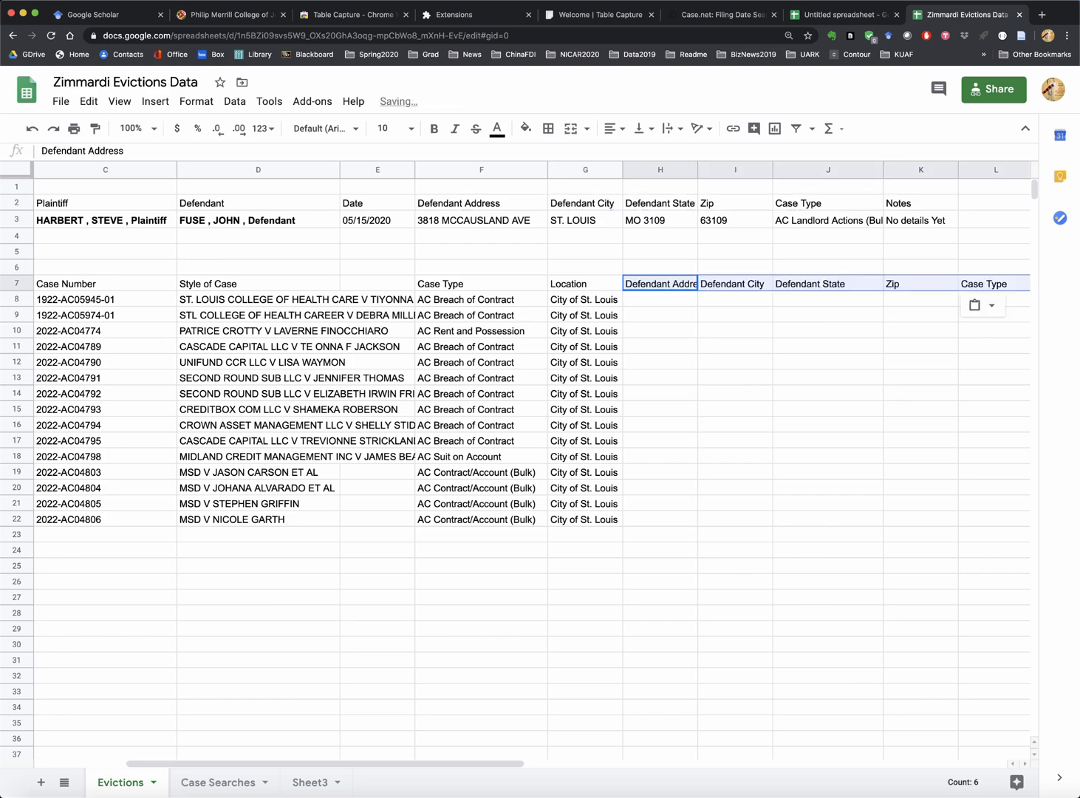
pyautogui.press('Left')
pyautogui.press('Left')
pyautogui.press('Left')
pyautogui.press('Left')
pyautogui.press('Left')
pyautogui.press('Left')
pyautogui.press('Left')
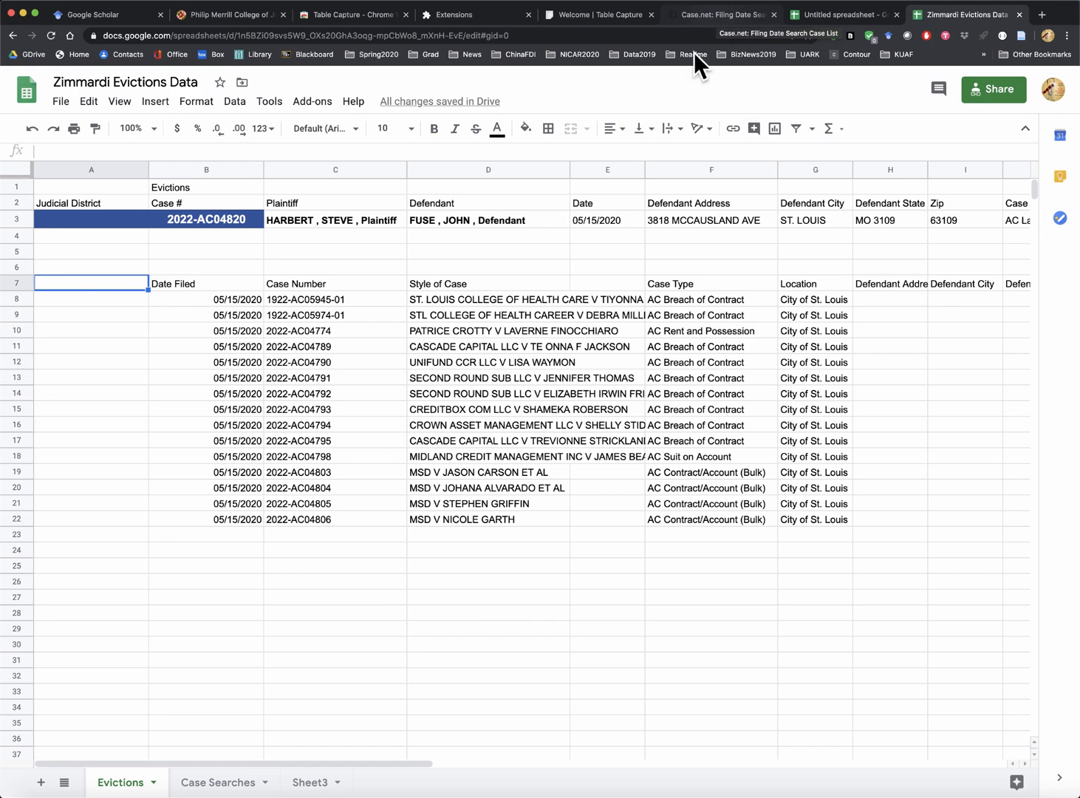
# - Check the 382-case entry on Case Searches, then return to the Case.net results
pyautogui.click(219, 785)
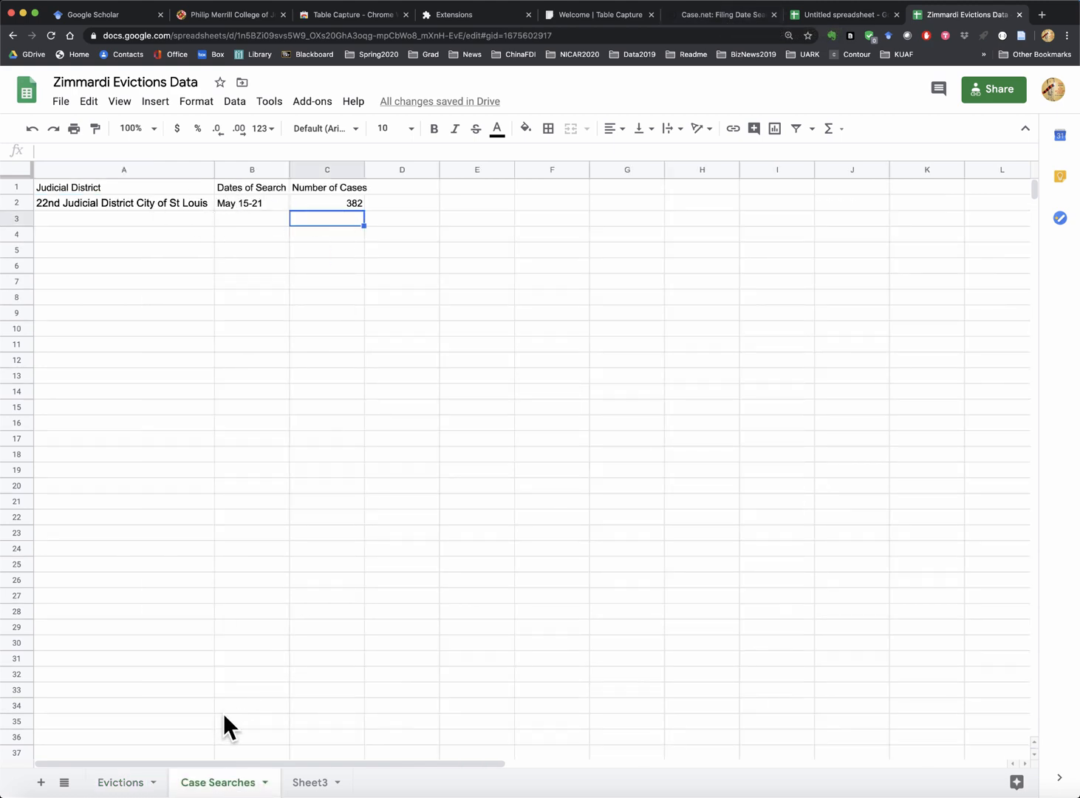
pyautogui.click(709, 15)
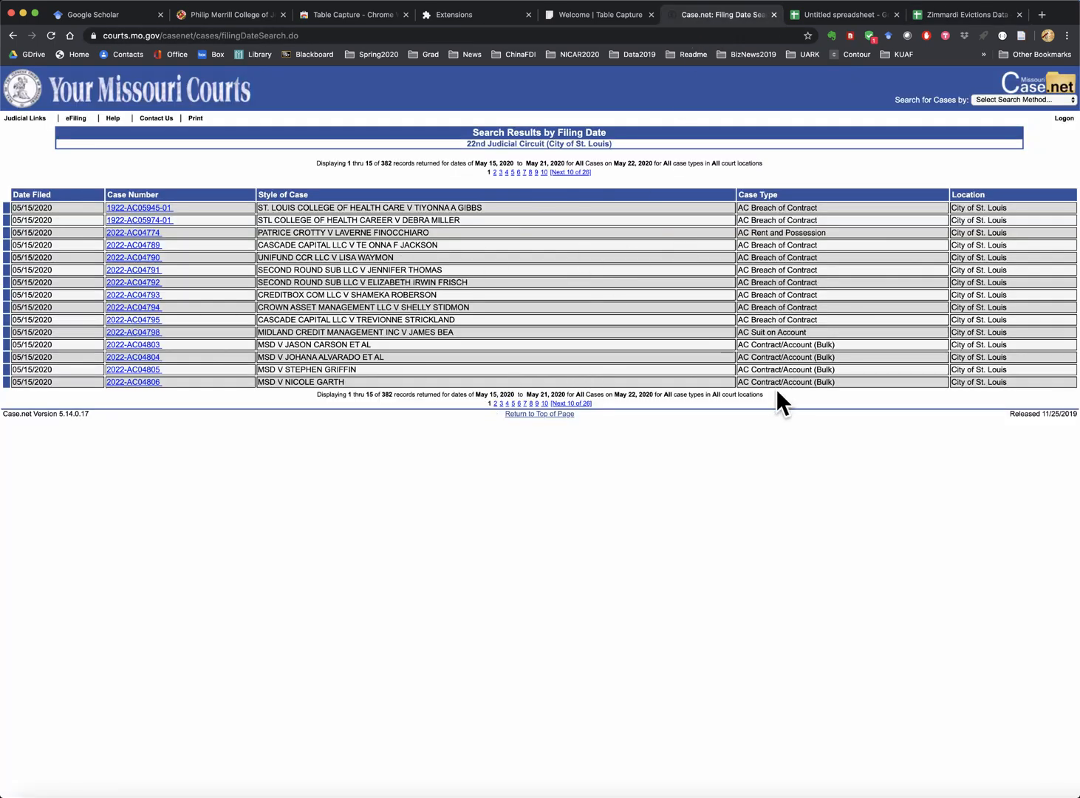
# - Load results page 2 (records 16–30) and copy its 16 x 6 table with Table Capture
pyautogui.click(496, 404)
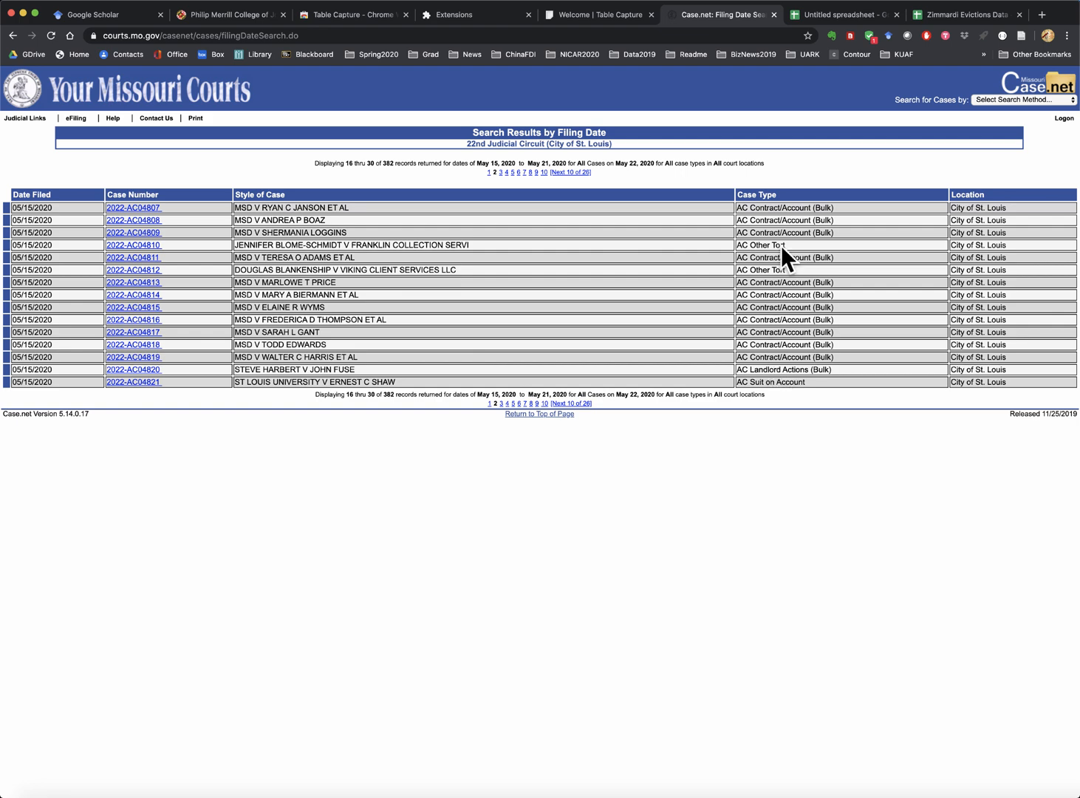
pyautogui.click(852, 36)
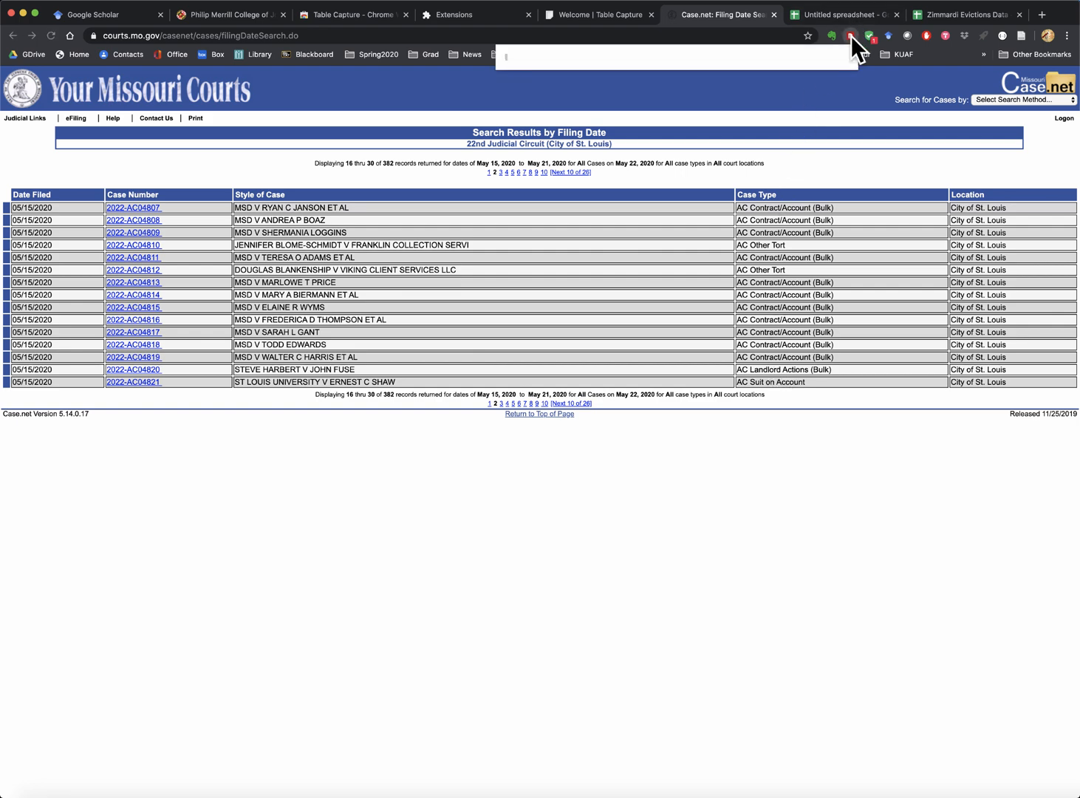
pyautogui.scroll(-5, 705, 326)
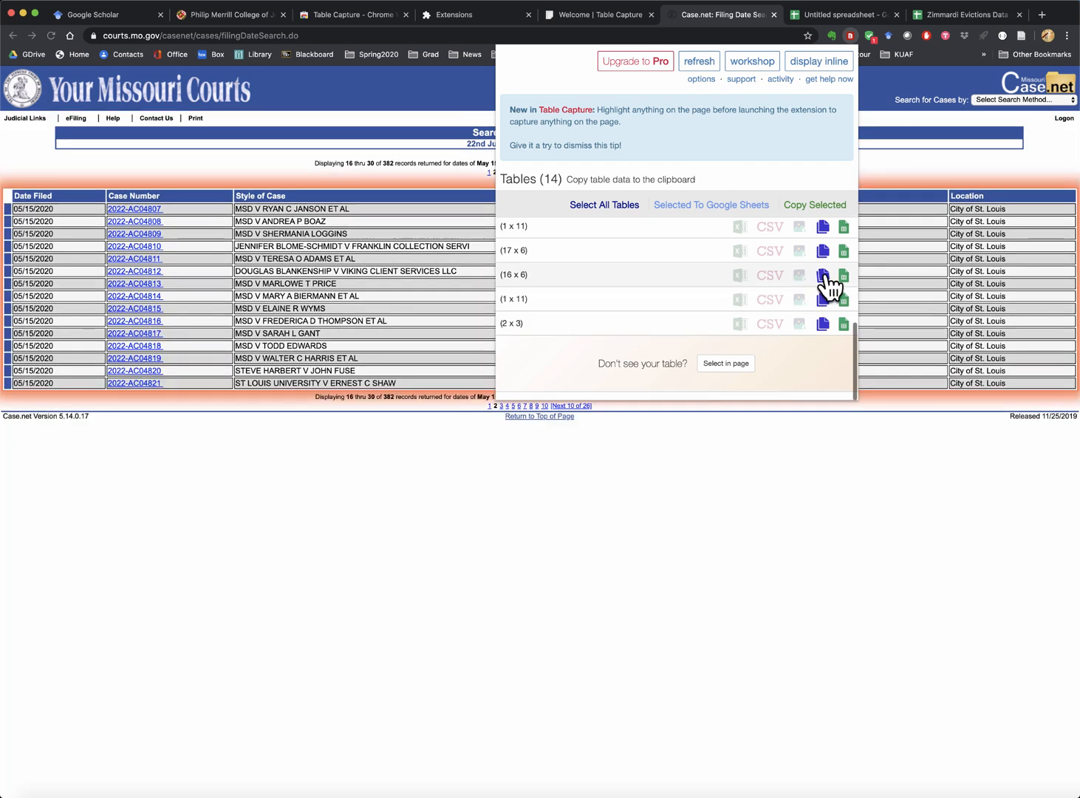
pyautogui.click(825, 278)
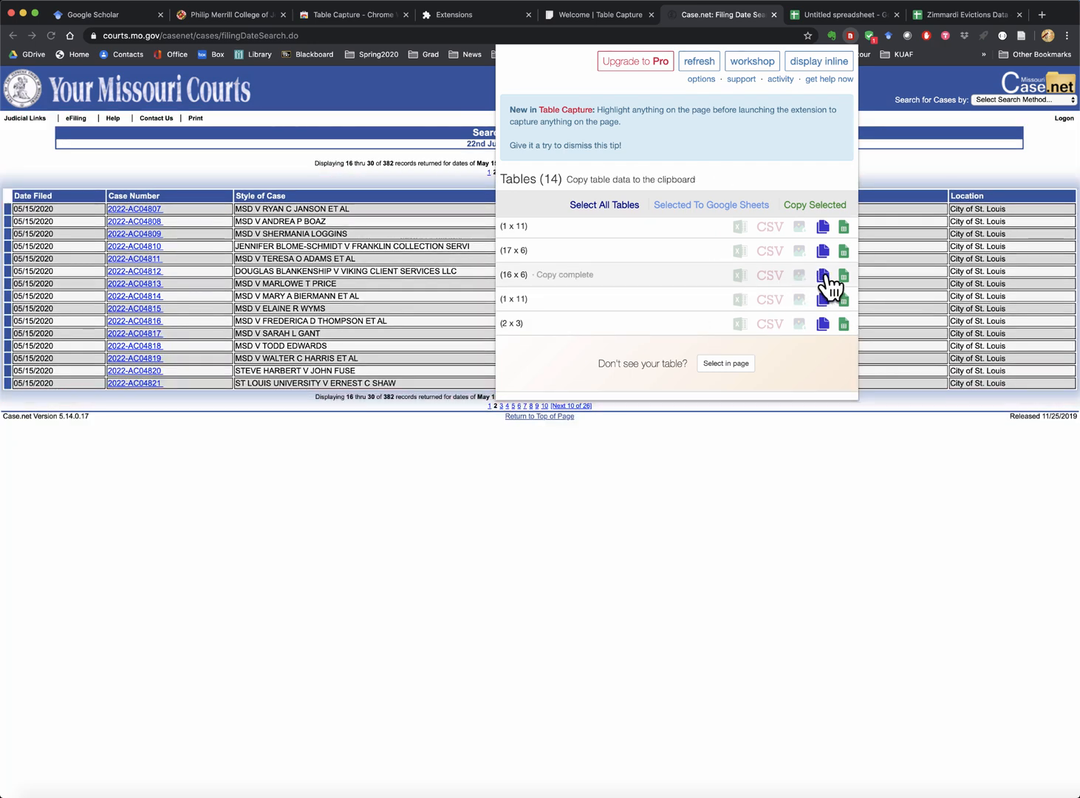
pyautogui.click(964, 18)
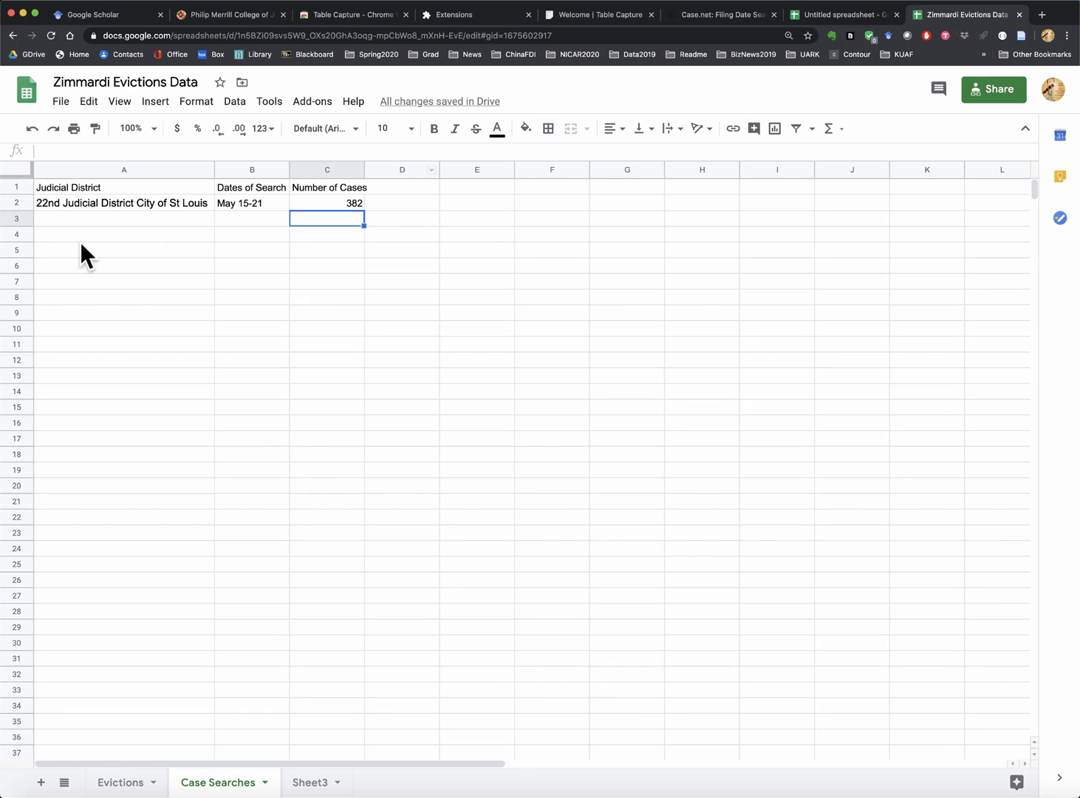
pyautogui.click(118, 783)
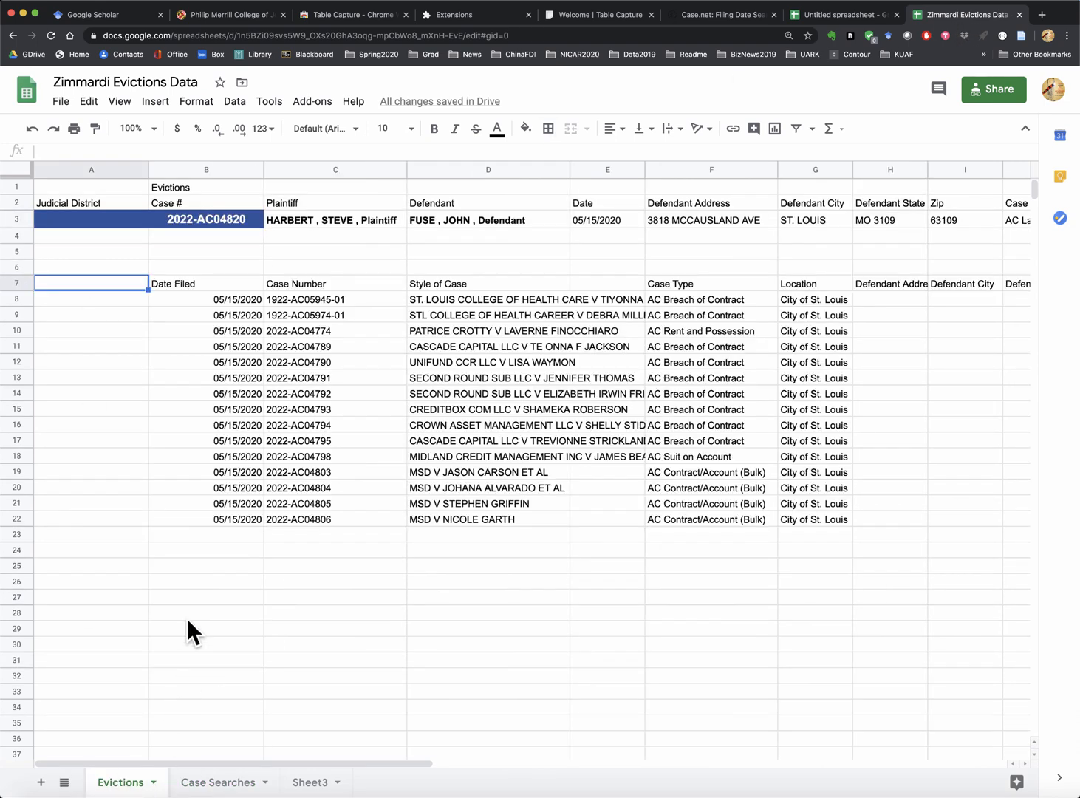
pyautogui.click(61, 550)
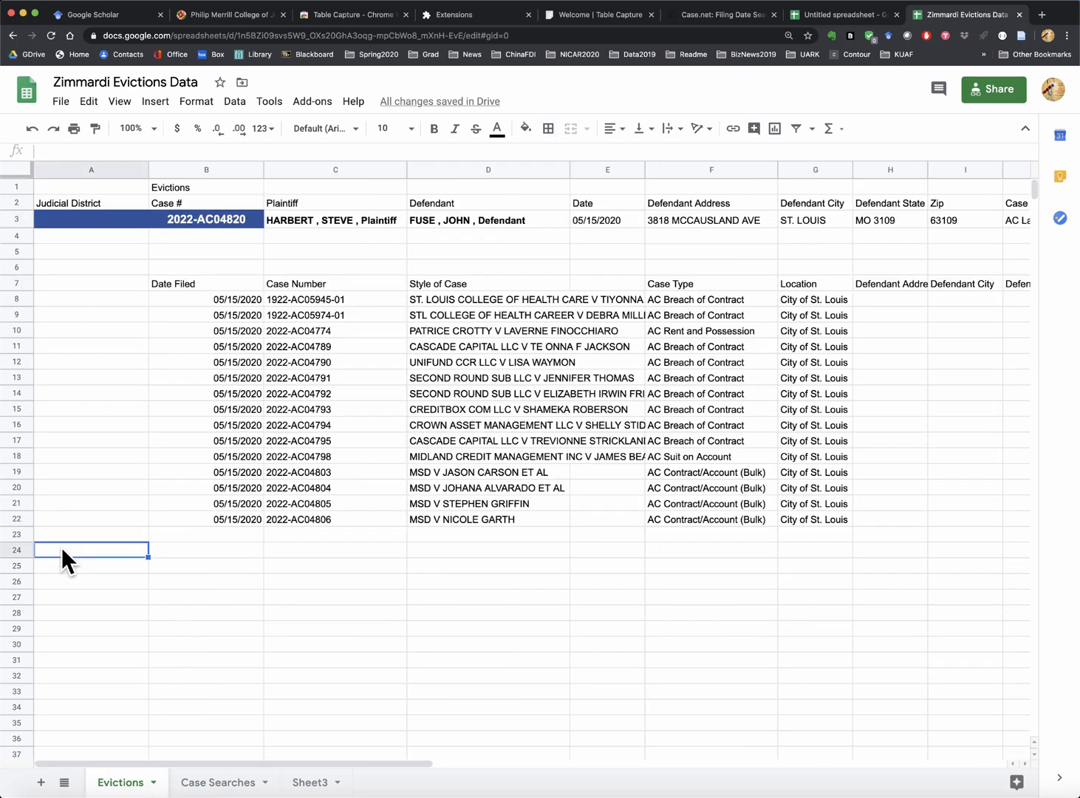
pyautogui.press('super+v')
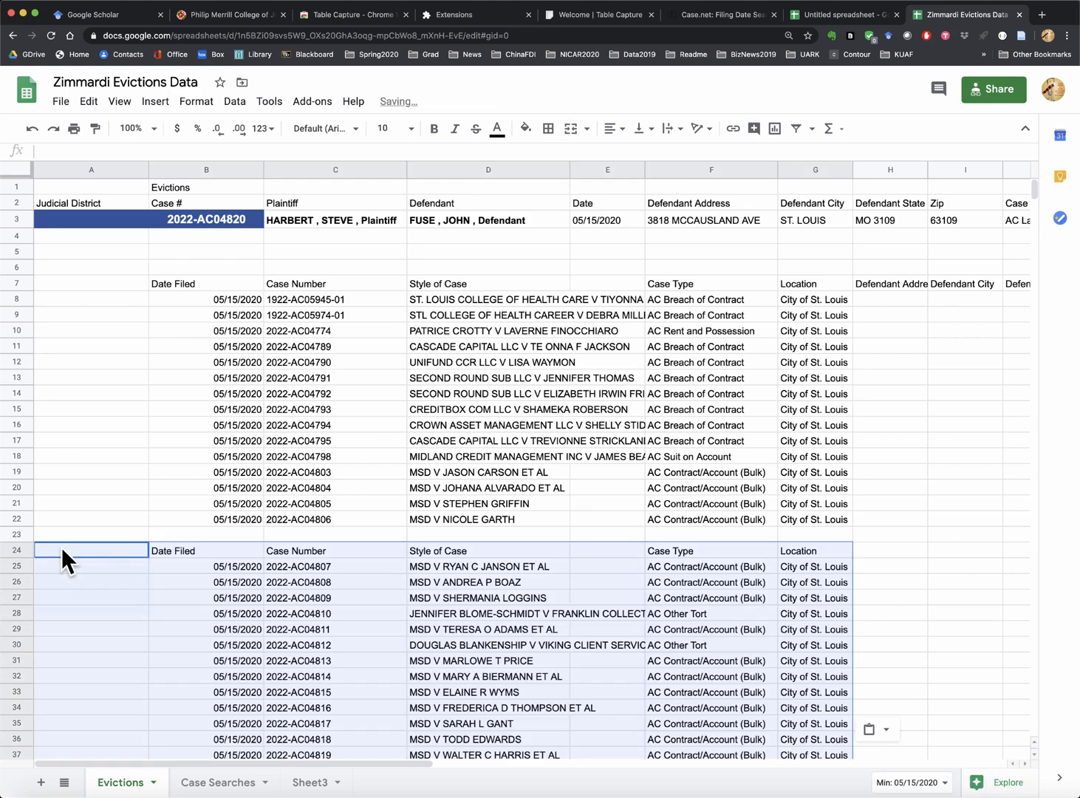
pyautogui.scroll(-2, 412, 686)
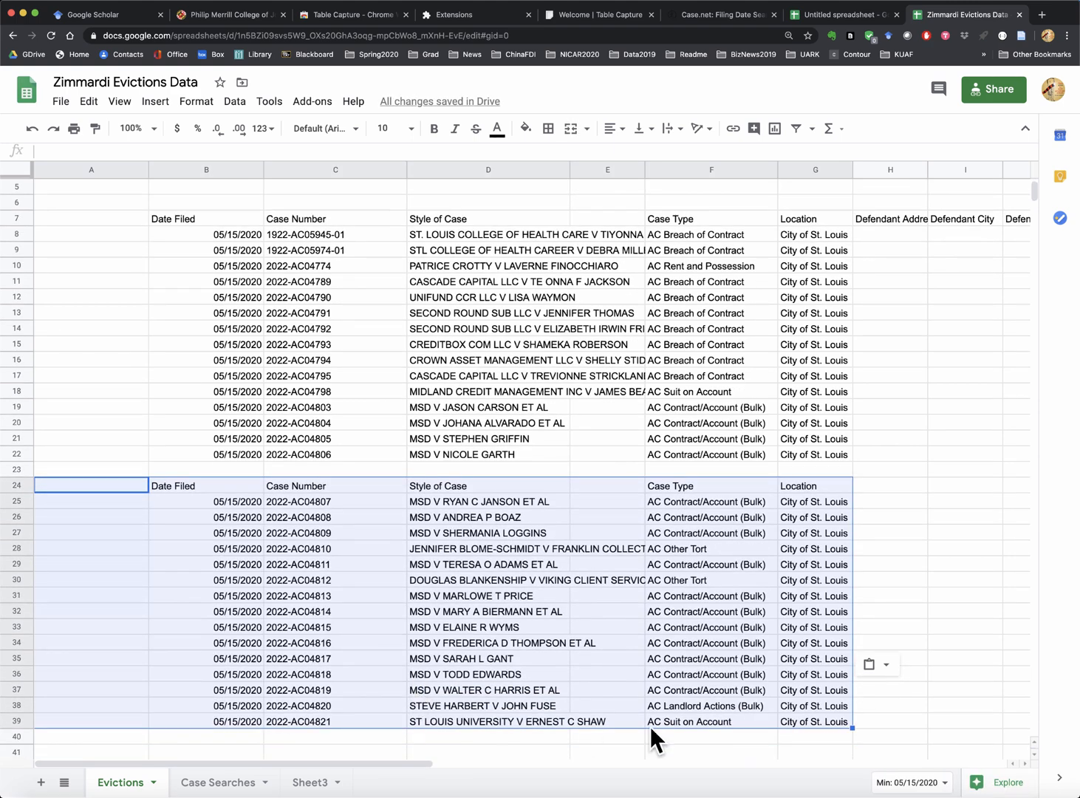
pyautogui.click(10, 687)
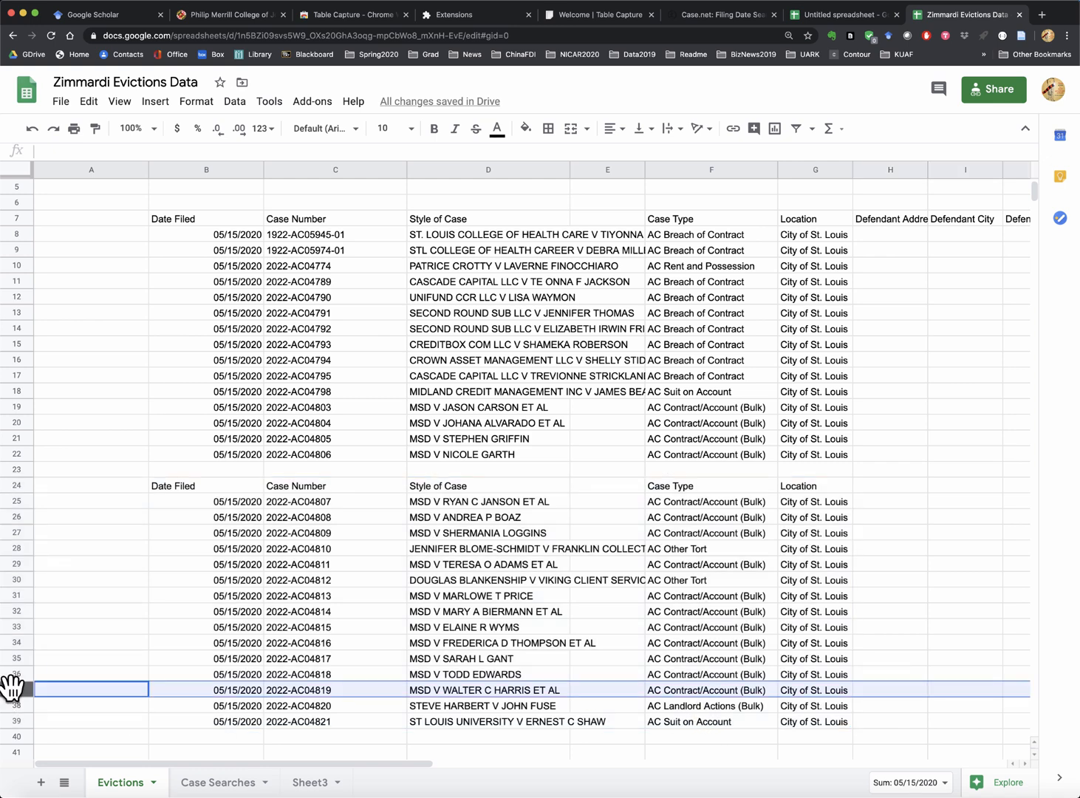
# - Delete rows 8 through 37 of the pasted cases from the Evictions sheet
pyautogui.moveTo(11, 687); pyautogui.dragTo(11, 235)
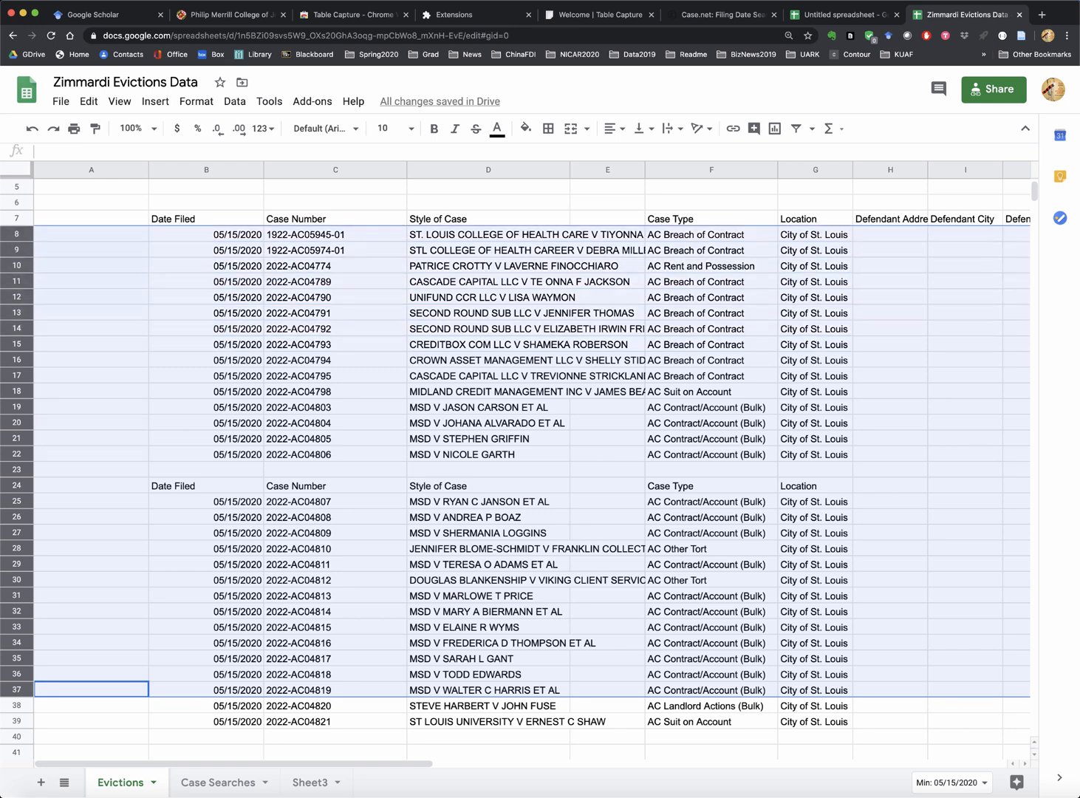
pyautogui.rightClick(15, 437)
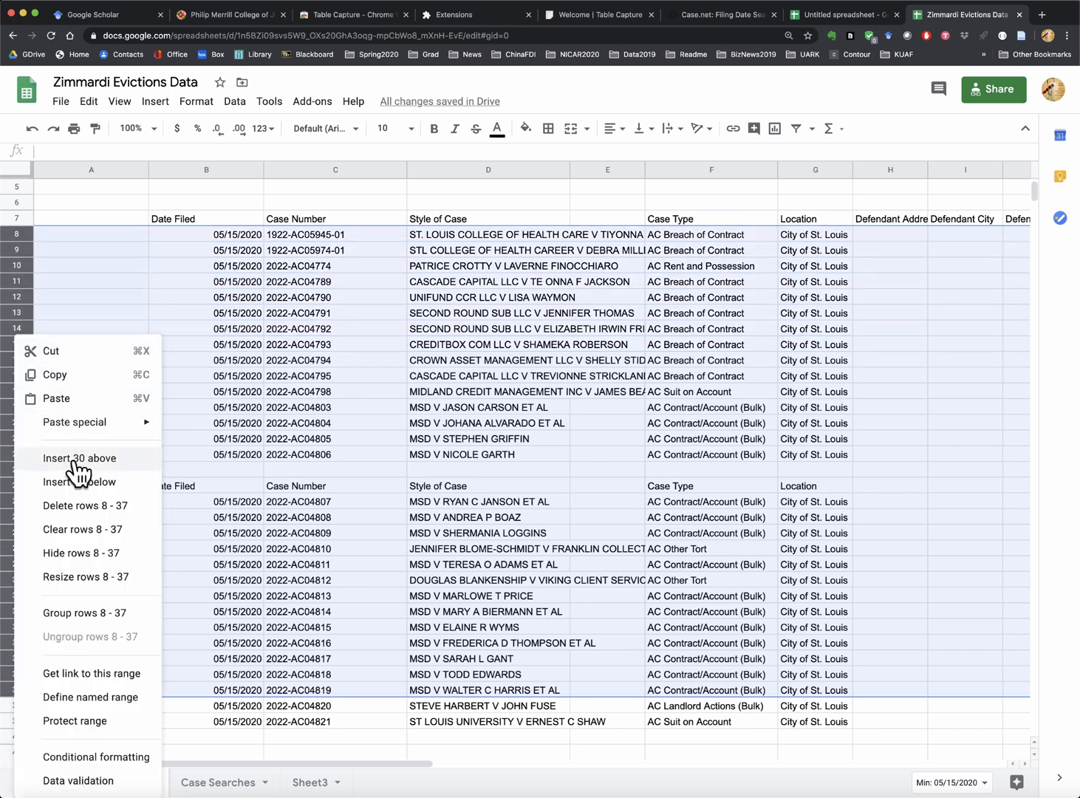
pyautogui.click(64, 505)
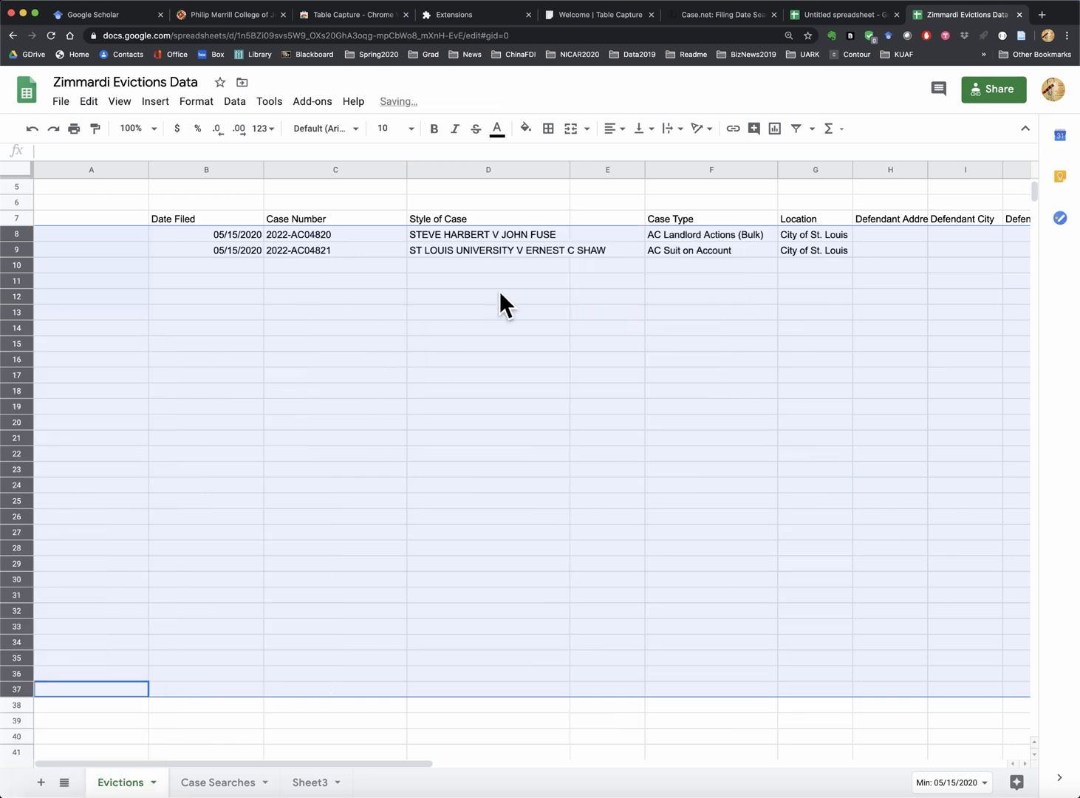
pyautogui.click(549, 314)
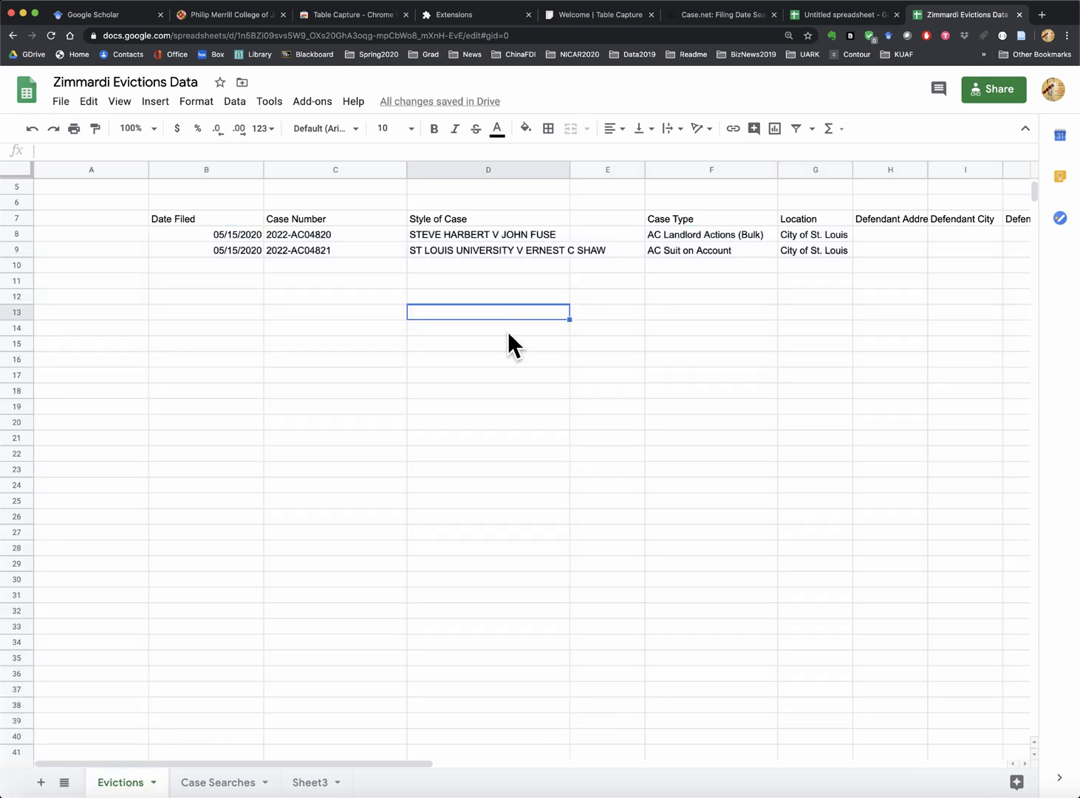
pyautogui.click(16, 250)
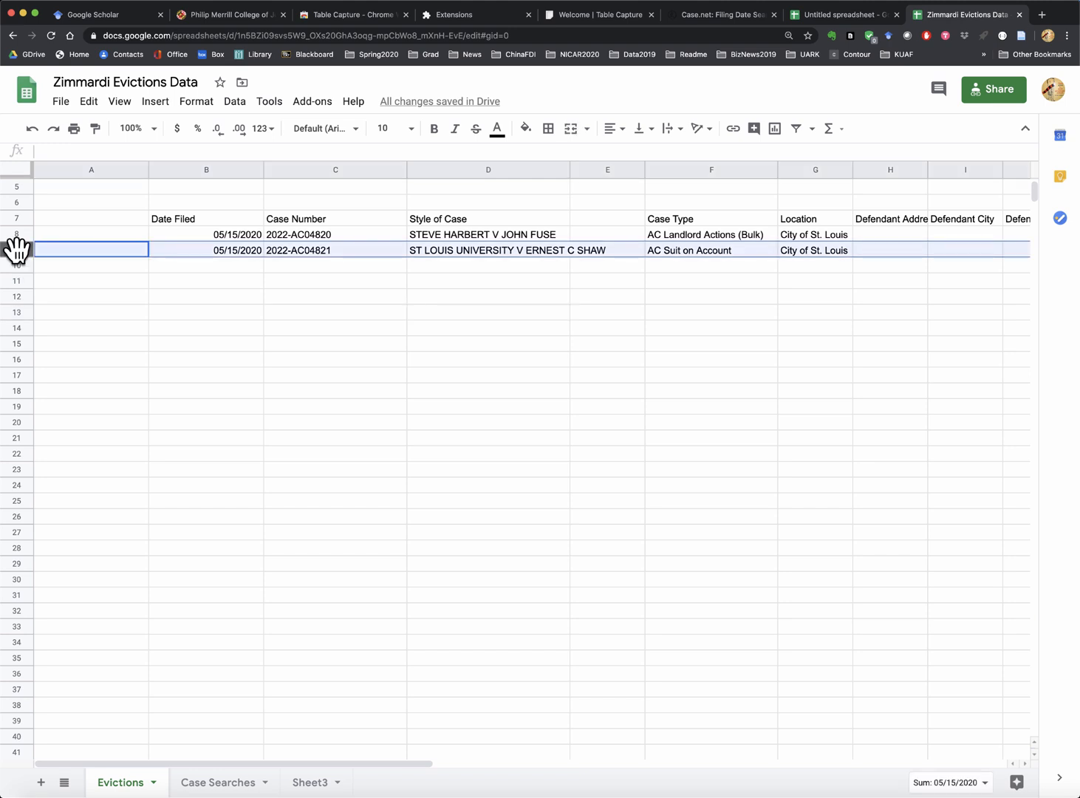
pyautogui.rightClick(16, 250)
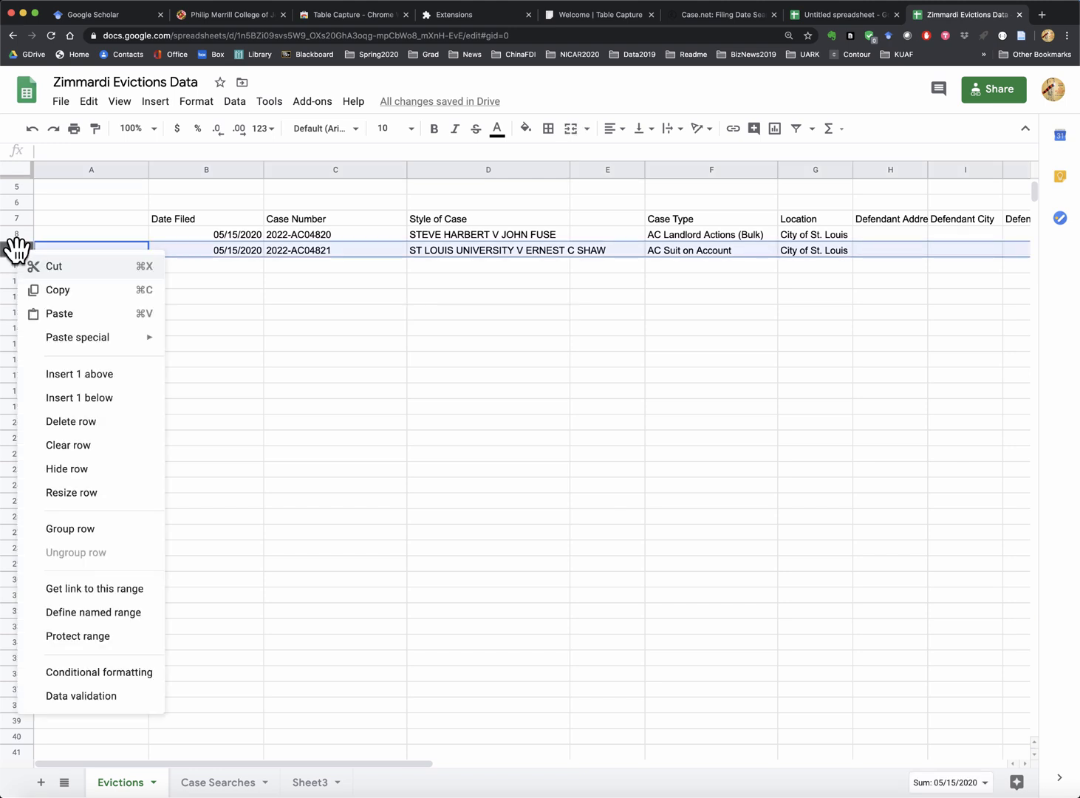
pyautogui.click(83, 423)
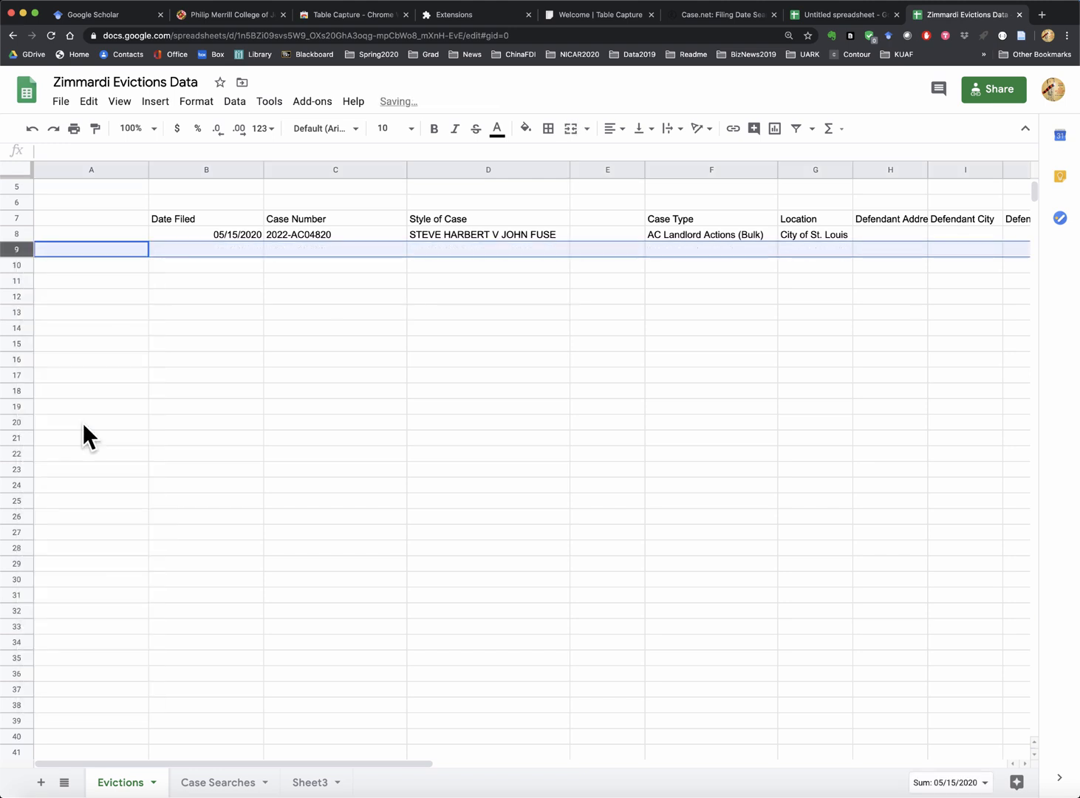
pyautogui.click(864, 248)
pyautogui.click(880, 234)
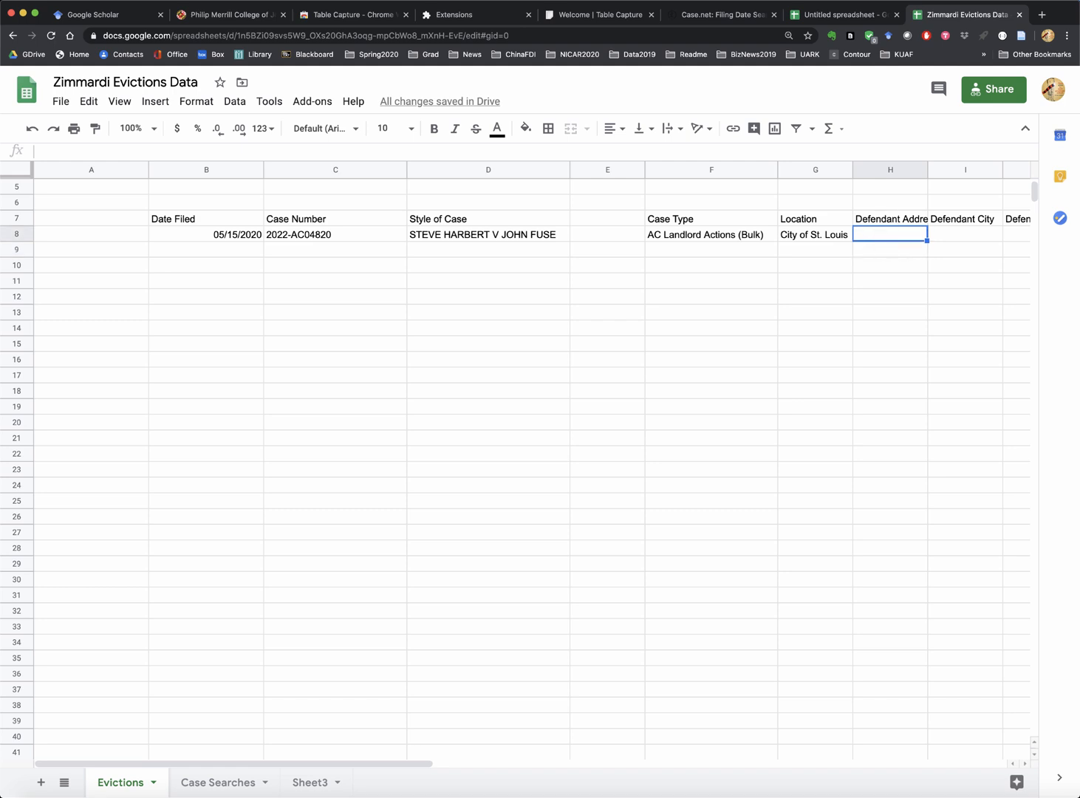
pyautogui.click(710, 18)
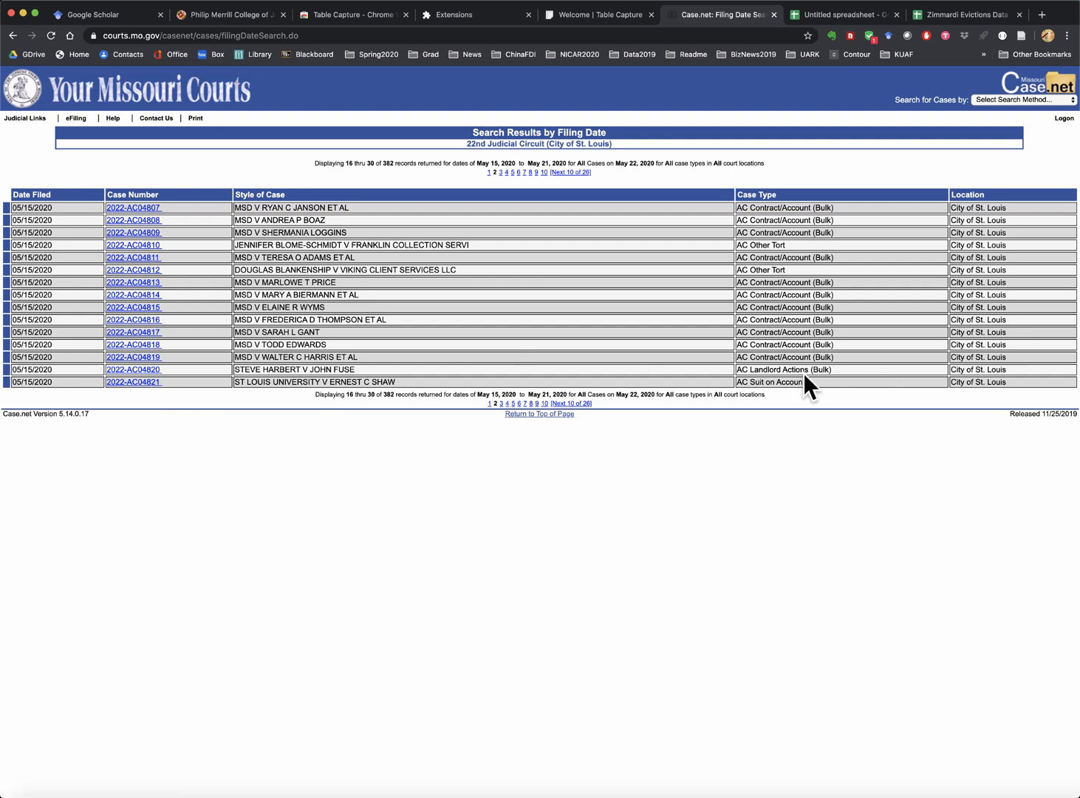
pyautogui.click(139, 369)
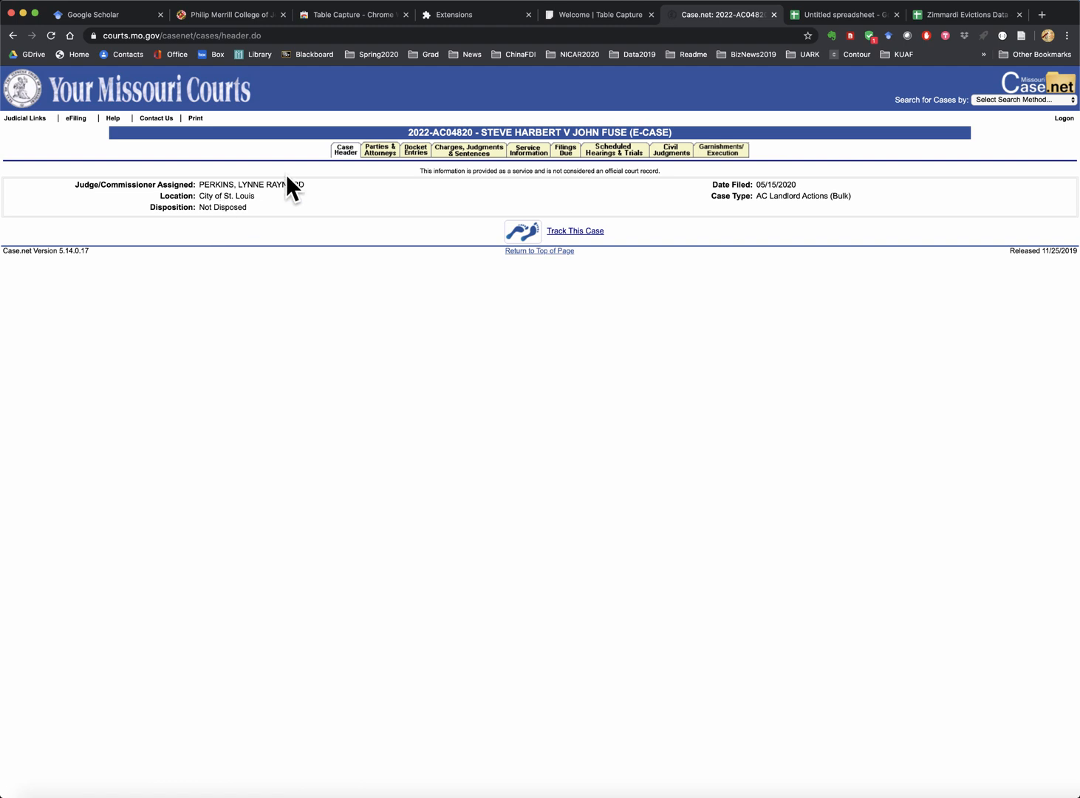
pyautogui.click(376, 152)
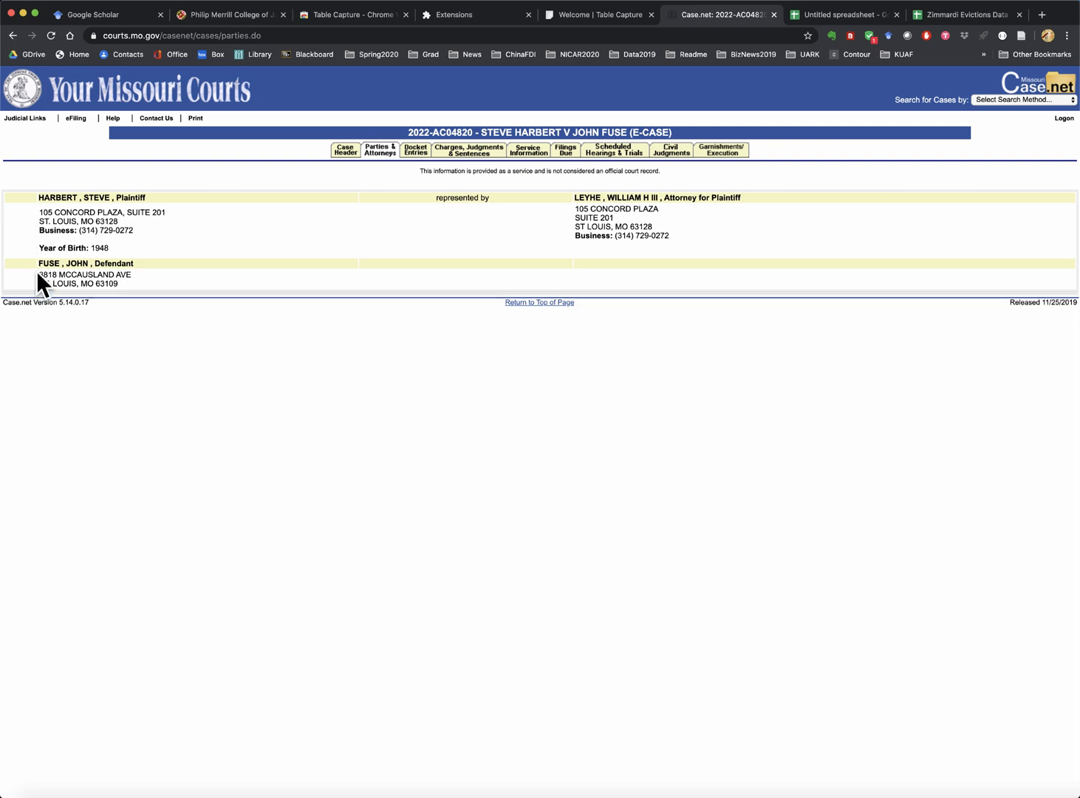
pyautogui.moveTo(37, 269); pyautogui.dragTo(148, 270)
pyautogui.press('super+c')
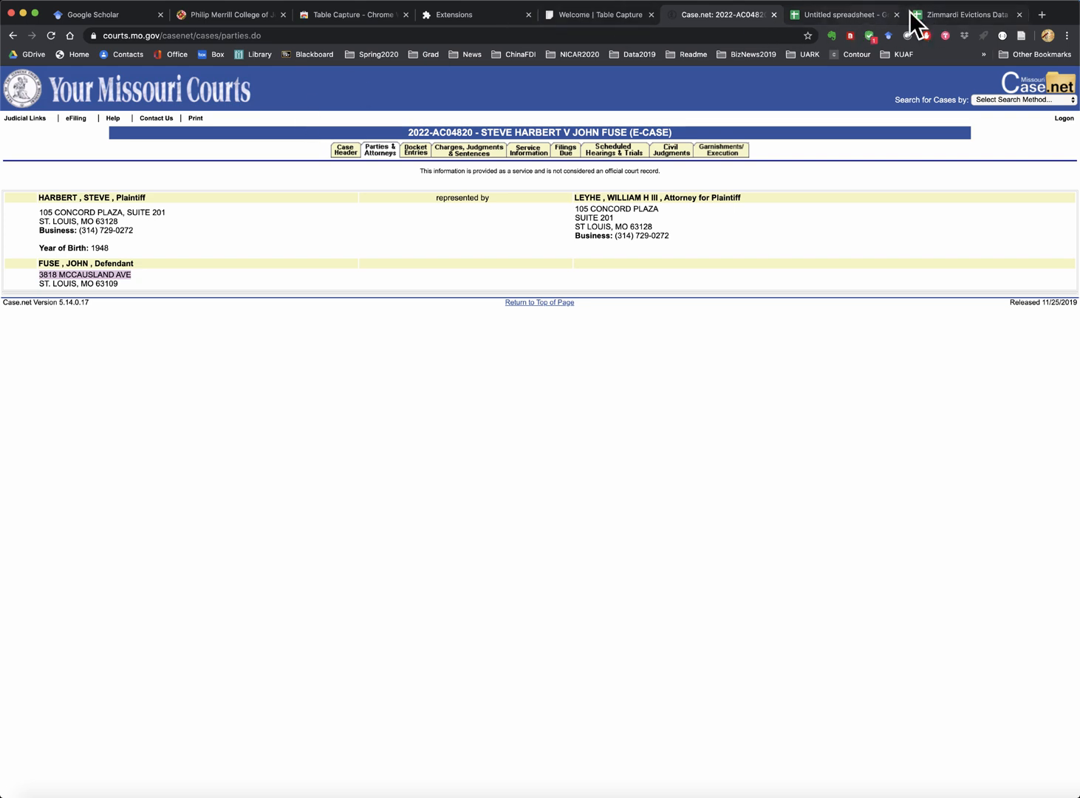
pyautogui.click(948, 14)
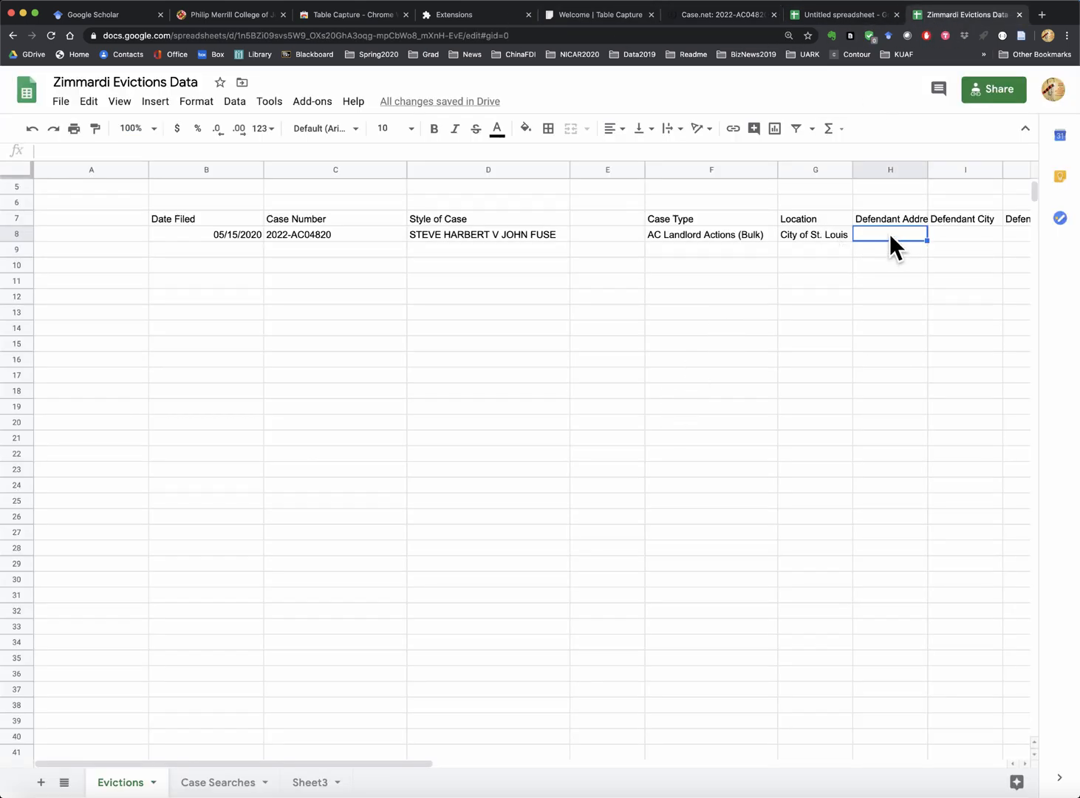
# - Put the defendant's street address in H8 and St. Louis as the defendant city in I8
pyautogui.press('super+v')
pyautogui.click(959, 232)
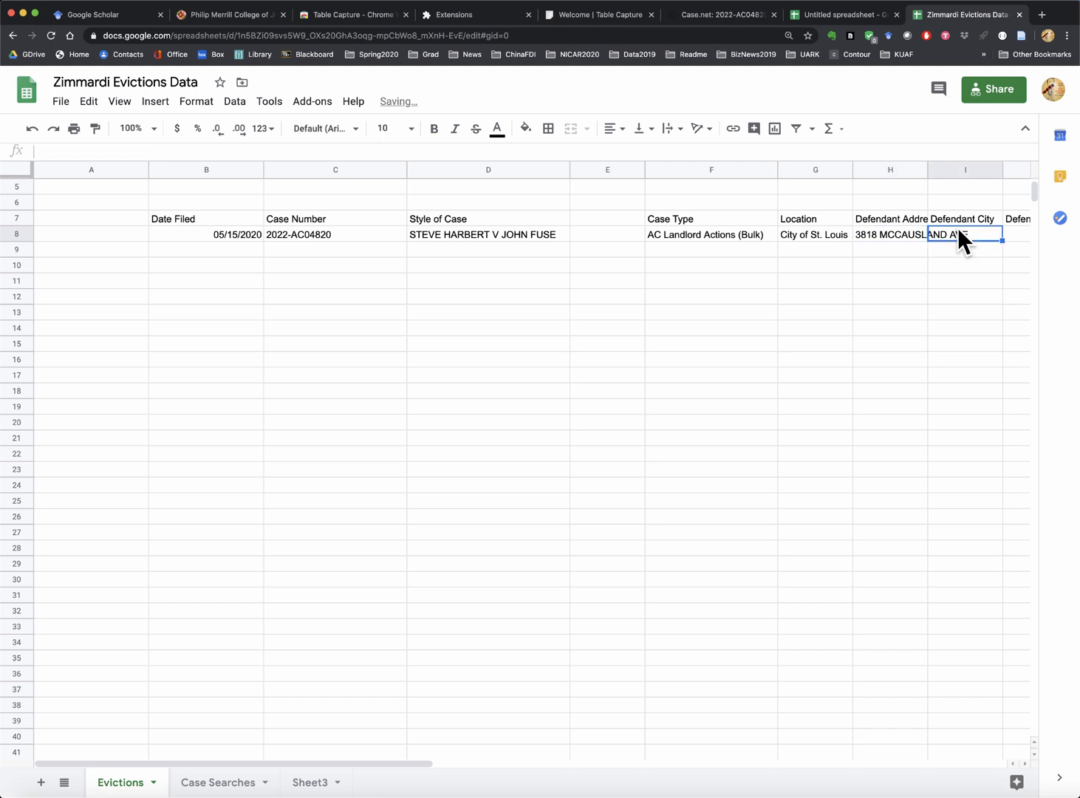
pyautogui.write('St')
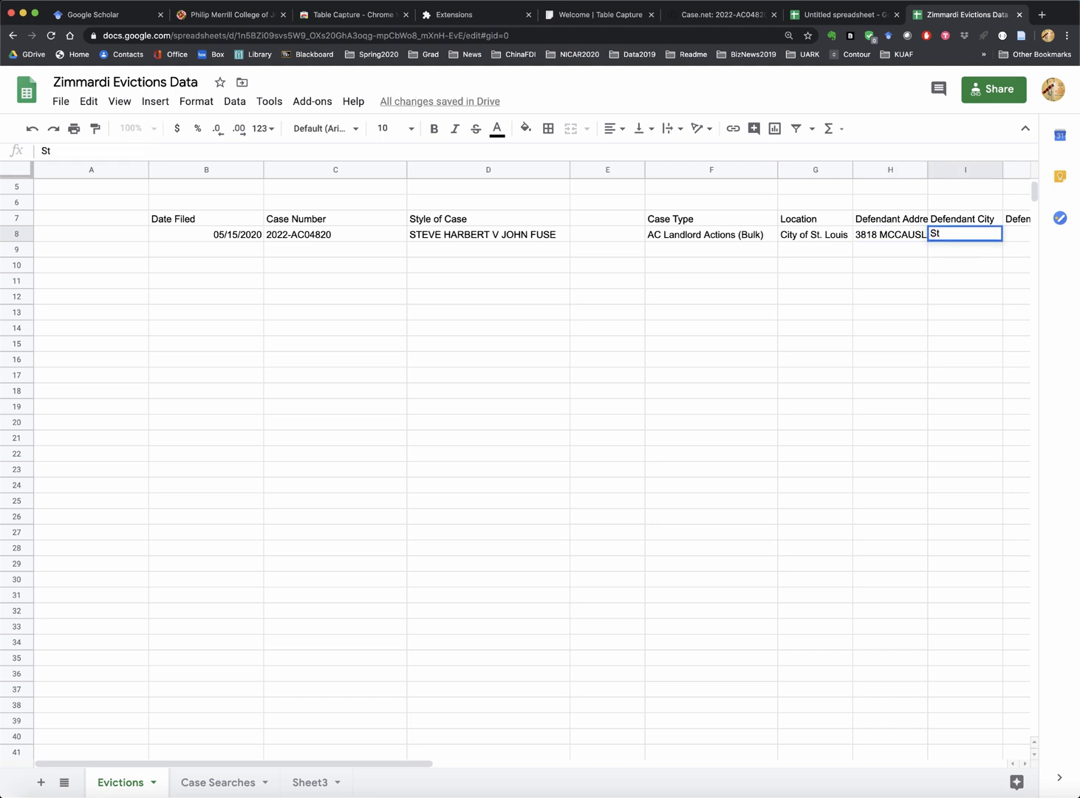
pyautogui.write('. Louis')
pyautogui.press('Tab')
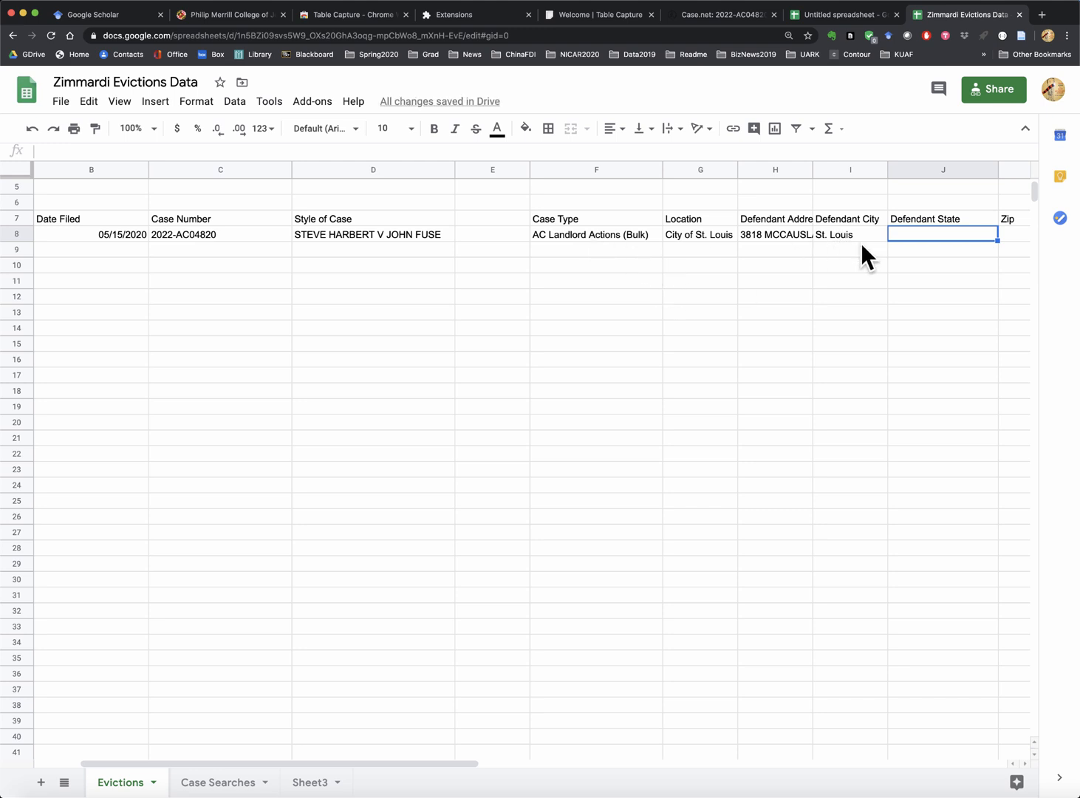
pyautogui.hscroll(5, 921, 250)
pyautogui.hscroll(-2, 481, 225)
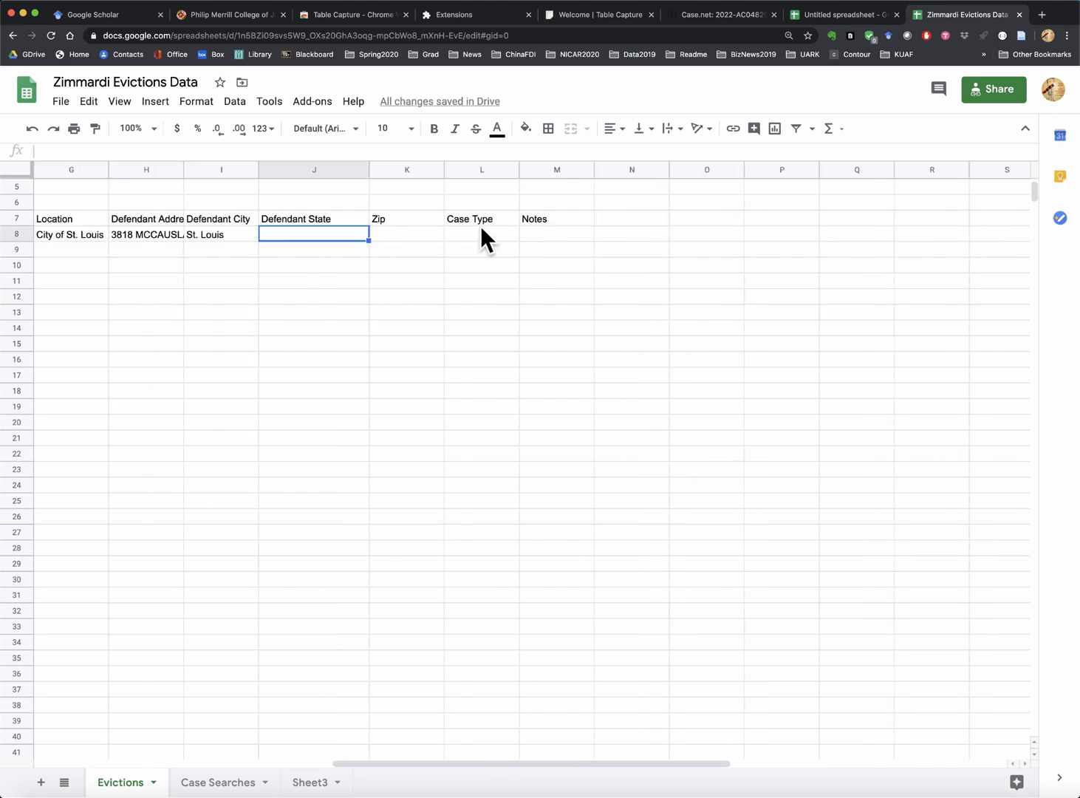
# - Clear the duplicate Case Type header from cell L7
pyautogui.click(480, 218)
pyautogui.press('Delete')
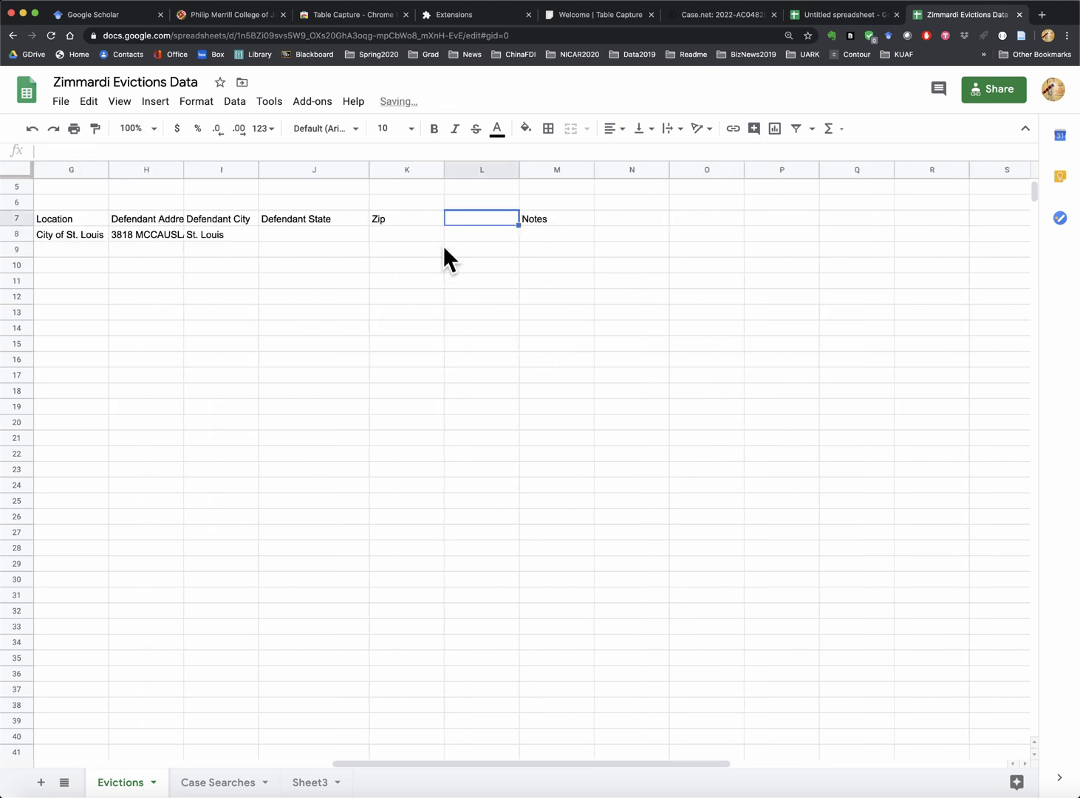
pyautogui.hscroll(-6, 442, 246)
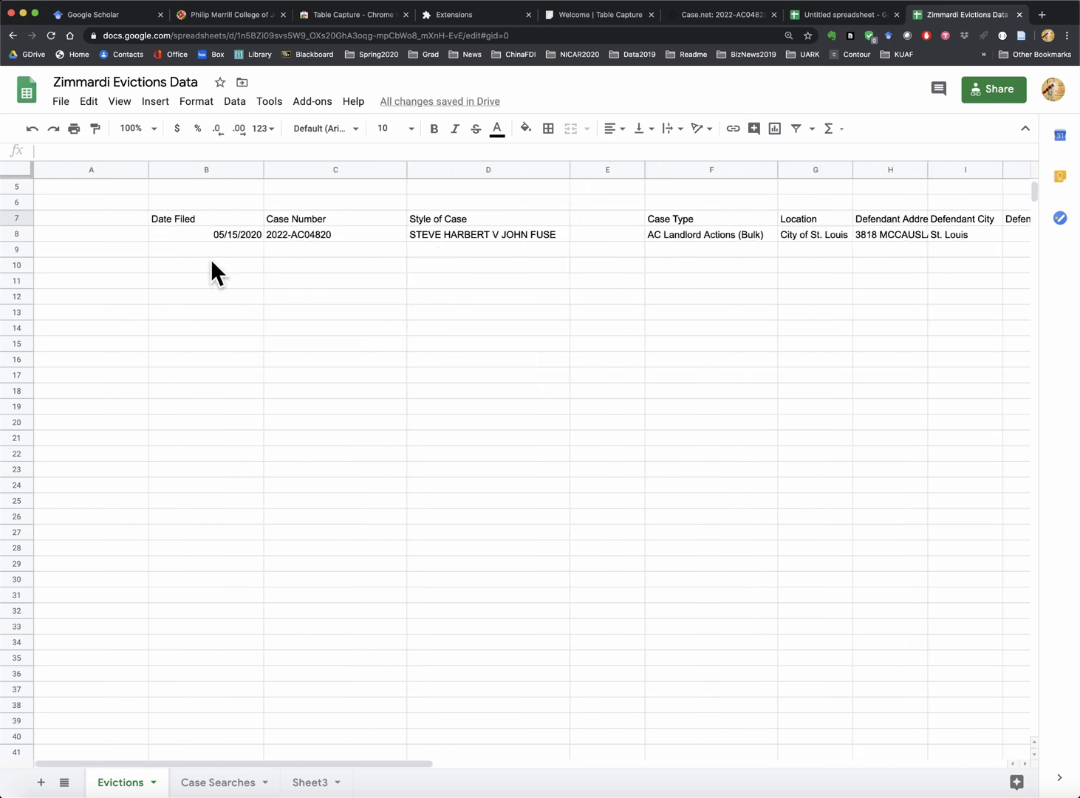
pyautogui.hscroll(3, 463, 257)
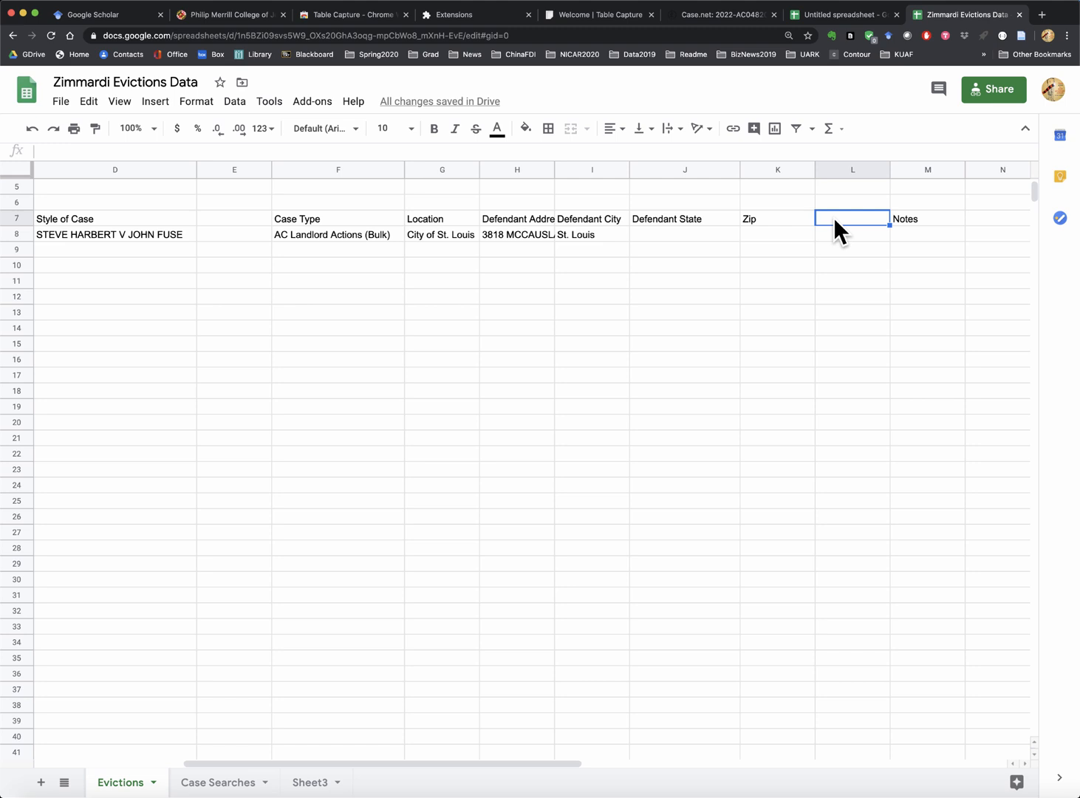
# - Head L7 'Plaintiff Address' and paste the plaintiff's street address from Case.net into L8
pyautogui.write('Plaintiff Address')
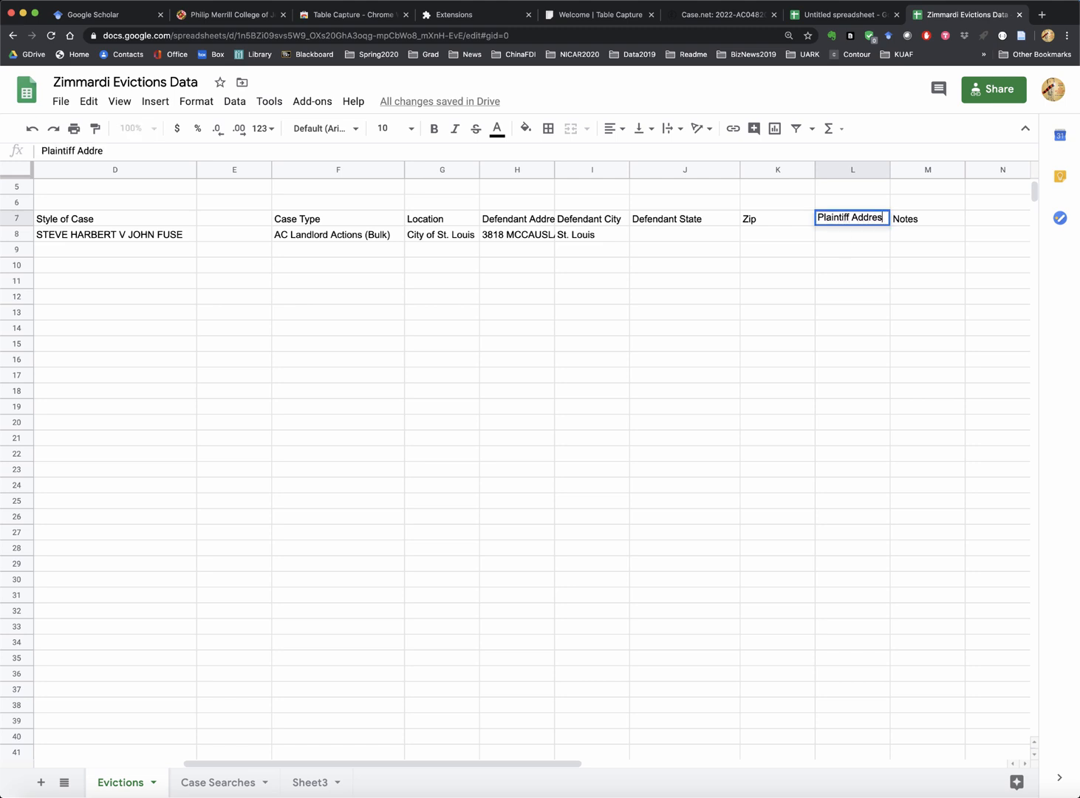
pyautogui.press('Return')
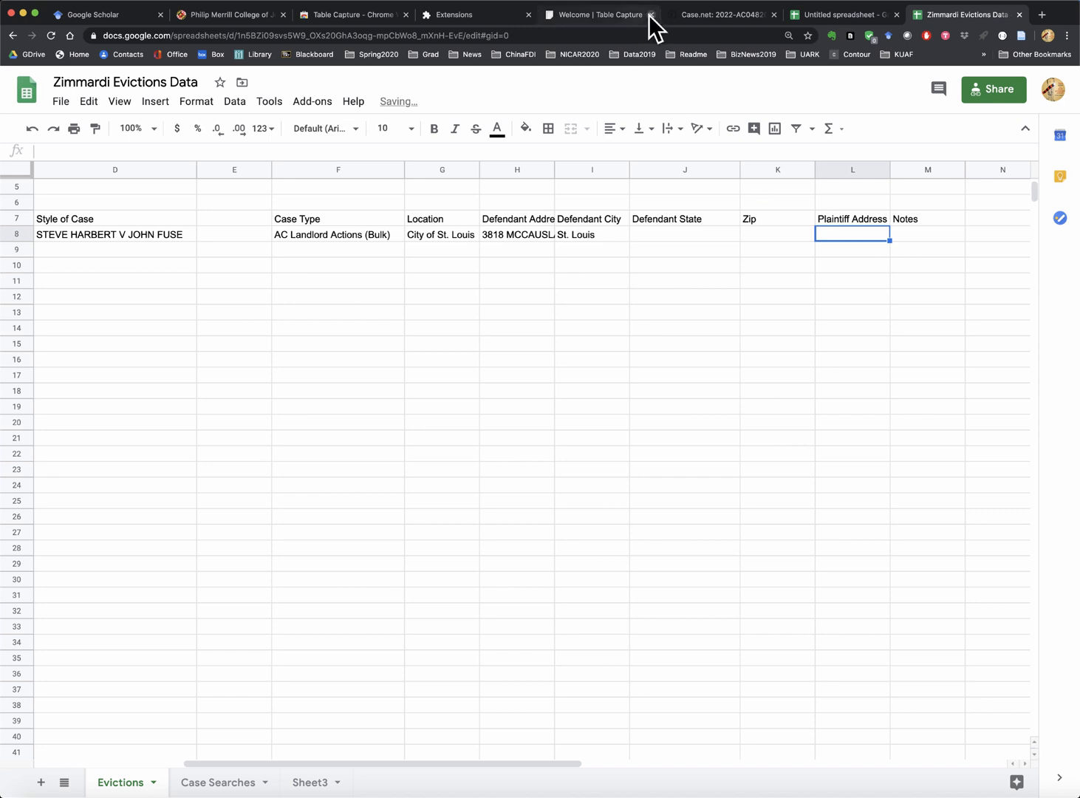
pyautogui.click(721, 16)
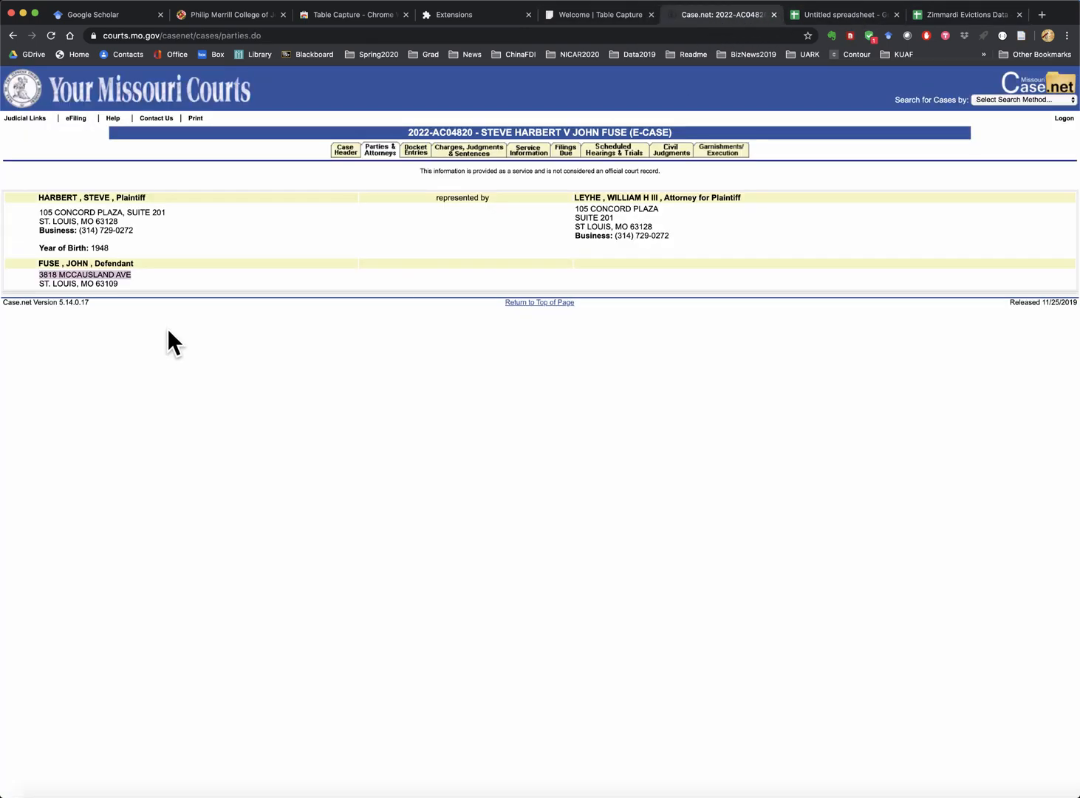
pyautogui.click(23, 217)
pyautogui.moveTo(29, 212); pyautogui.dragTo(179, 215)
pyautogui.press('cmd+c')
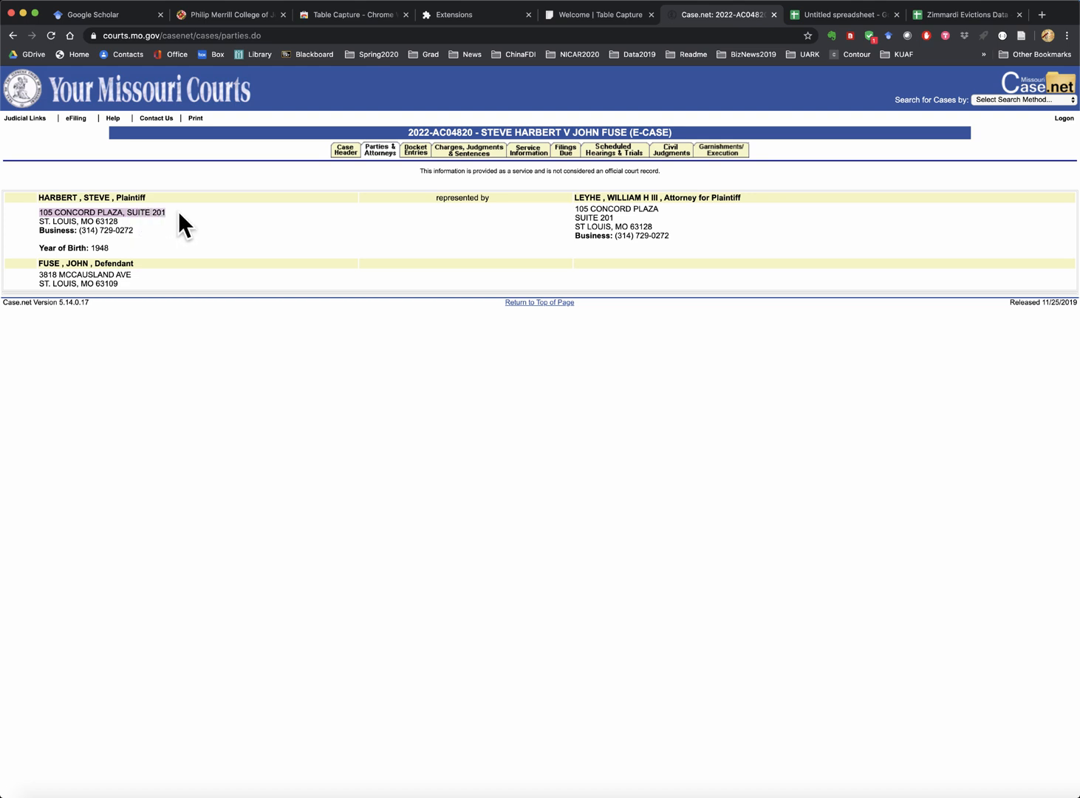
pyautogui.click(944, 11)
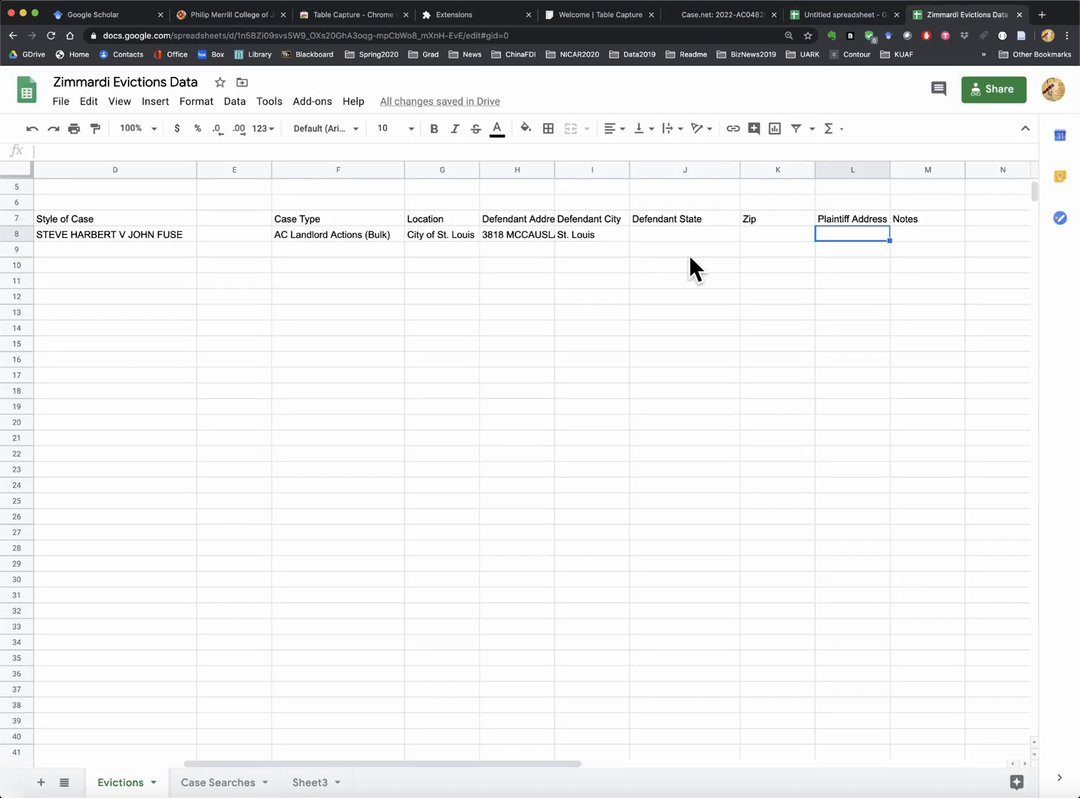
pyautogui.press('cmd+v')
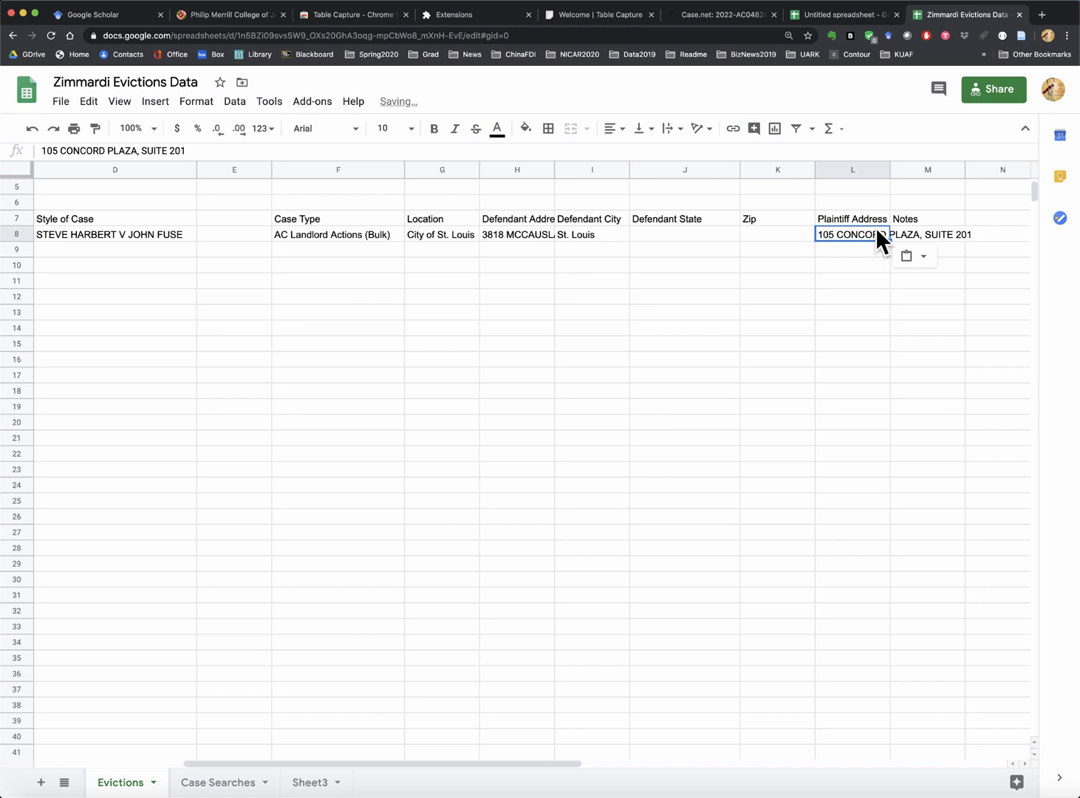
# - Replace the Notes header in M7 with 'Plaintiff City' and put St. Louis in M8
pyautogui.click(918, 216)
pyautogui.press('BackSpace')
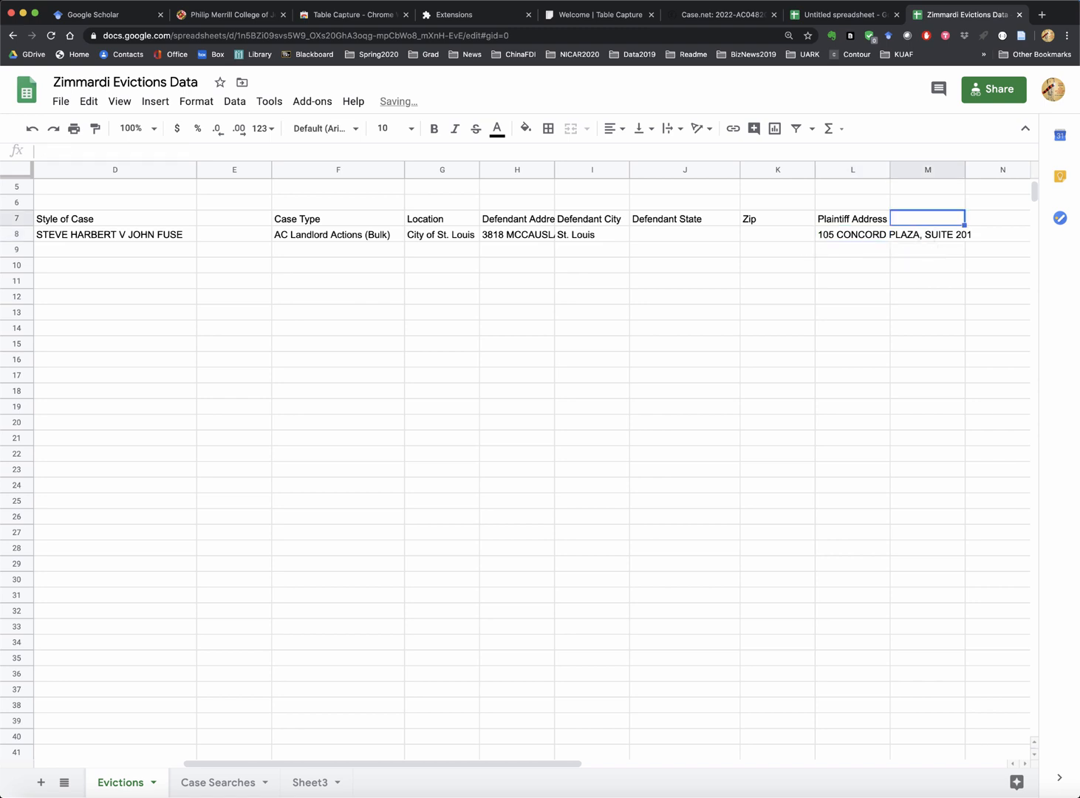
pyautogui.write('Plaintiff ')
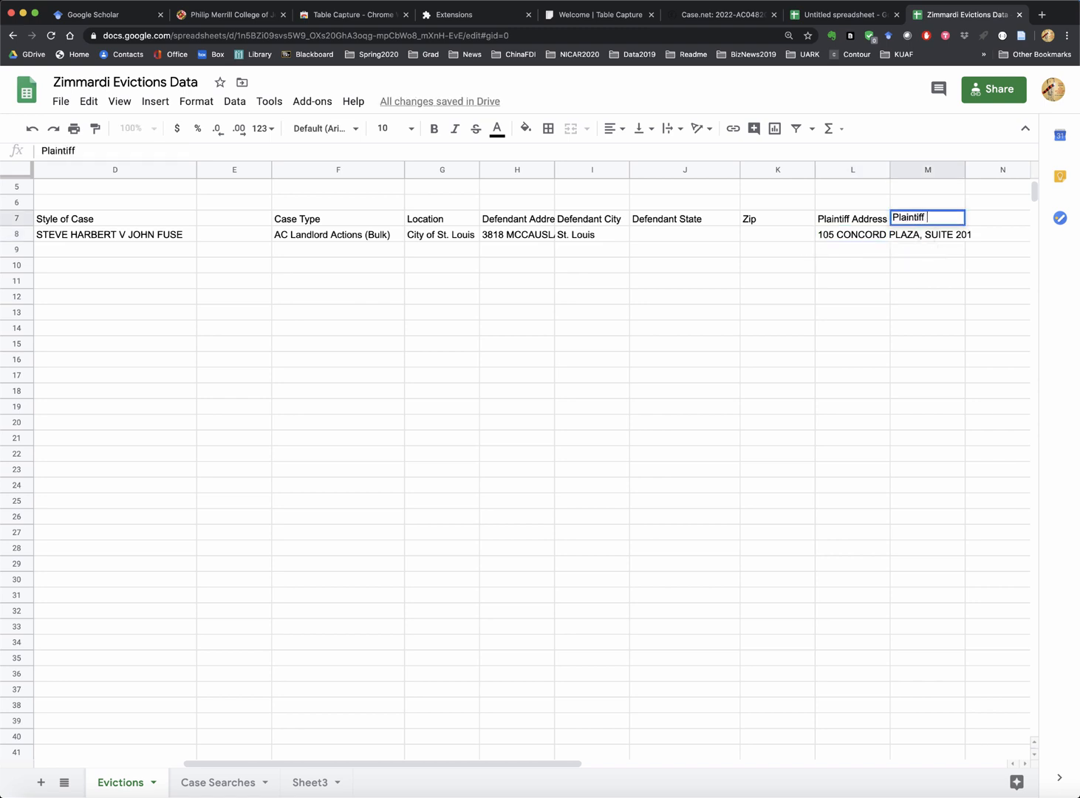
pyautogui.write('City')
pyautogui.press('Return')
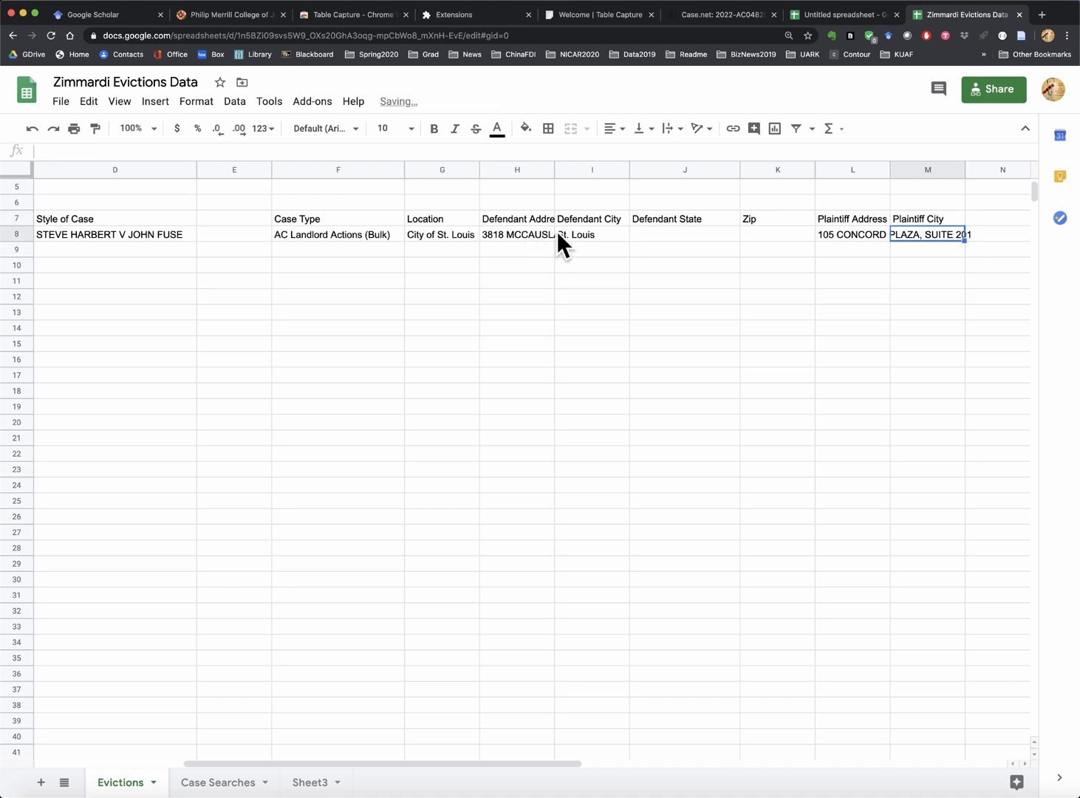
pyautogui.click(579, 234)
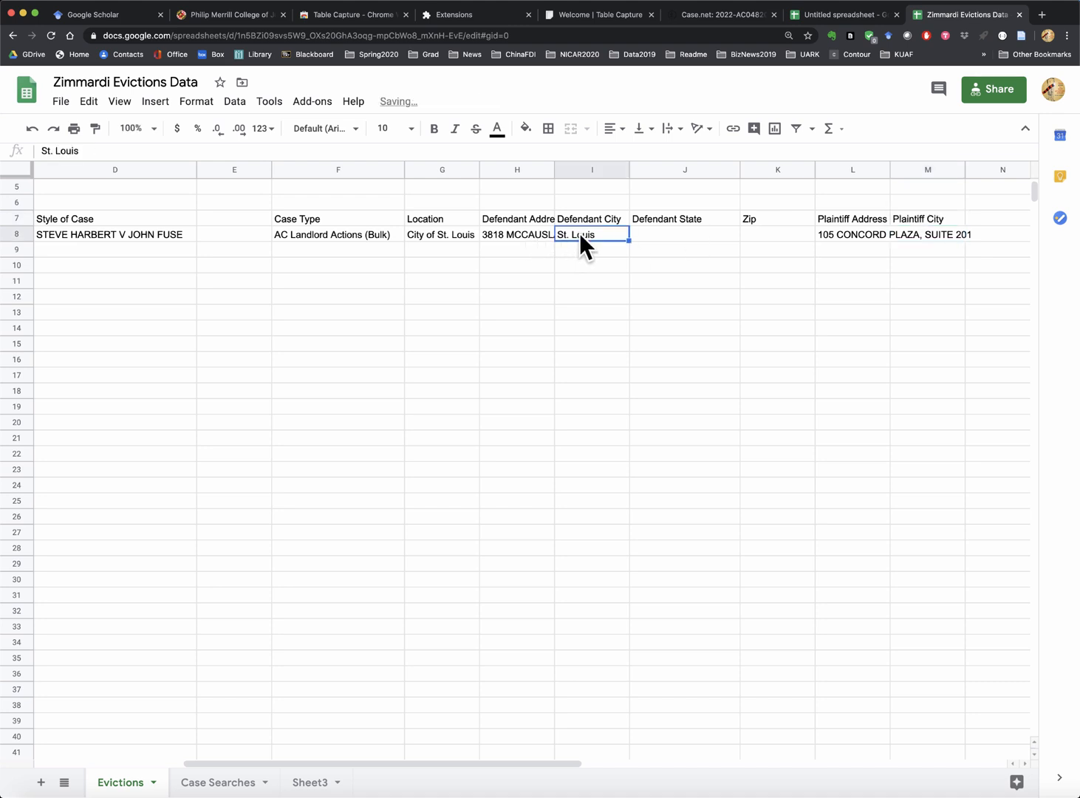
pyautogui.click(921, 234)
pyautogui.write('St. Louis')
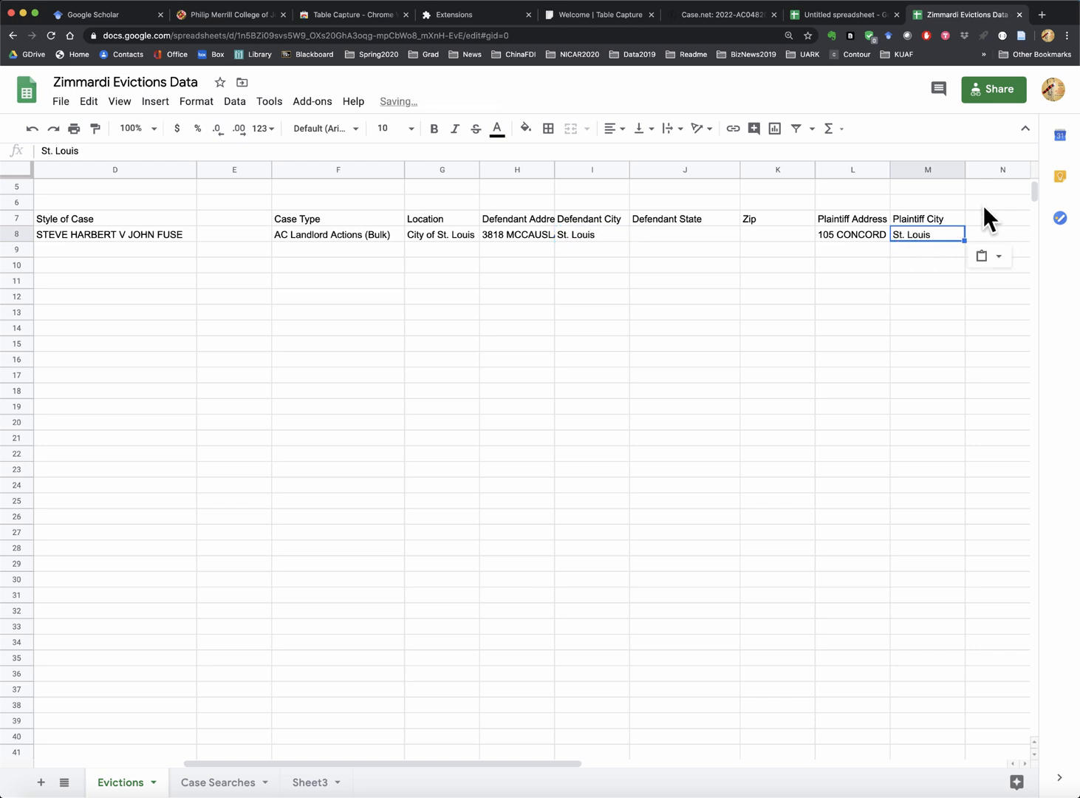
# - Add a 'Zip' header in N7 and paste the plaintiff's zip code into N8
pyautogui.click(985, 217)
pyautogui.write('Zip')
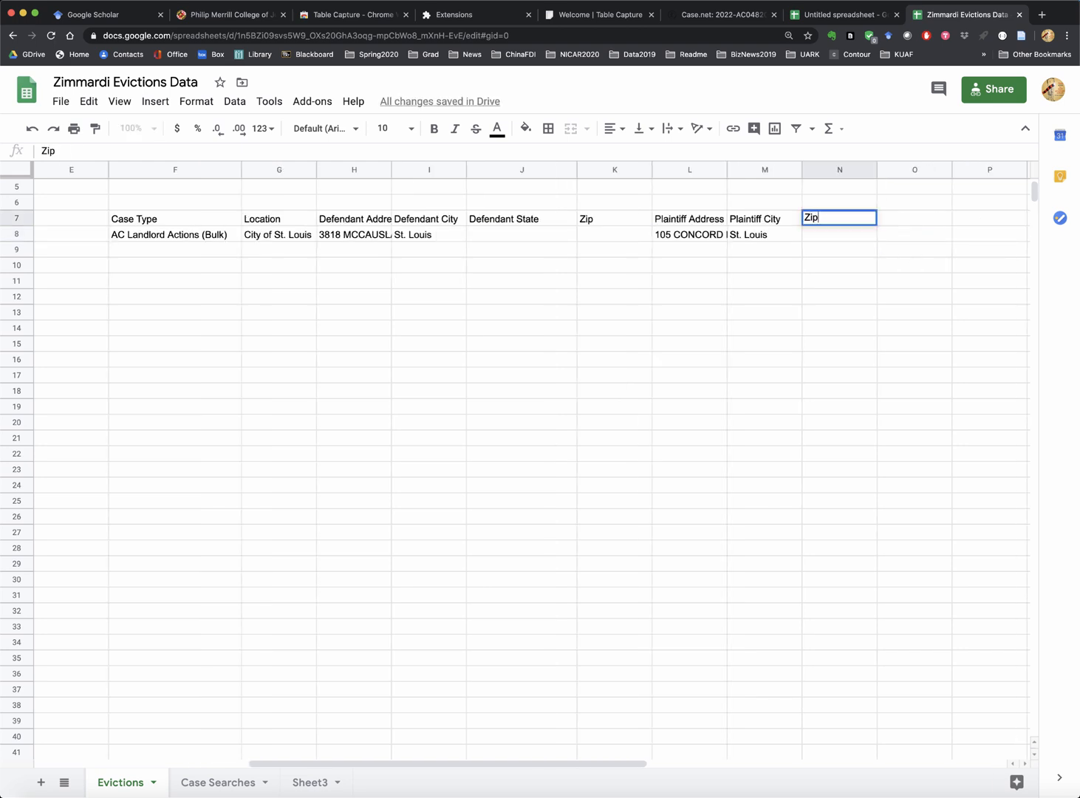
pyautogui.press('Tab')
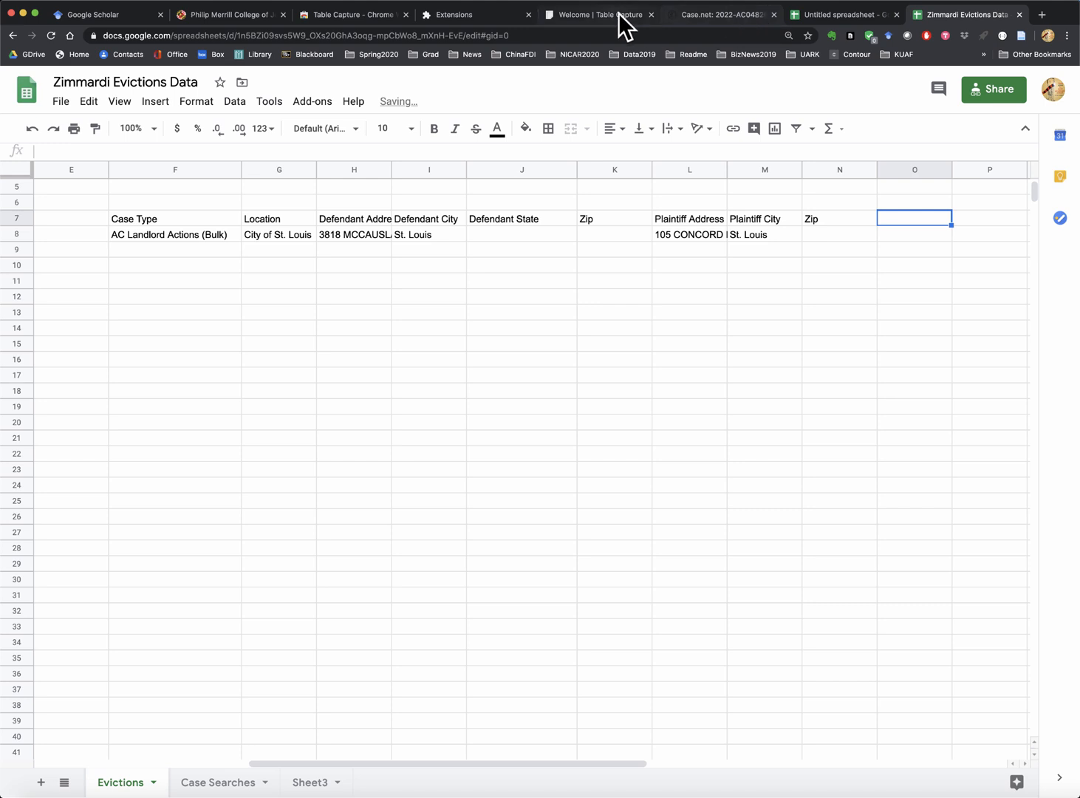
pyautogui.click(739, 15)
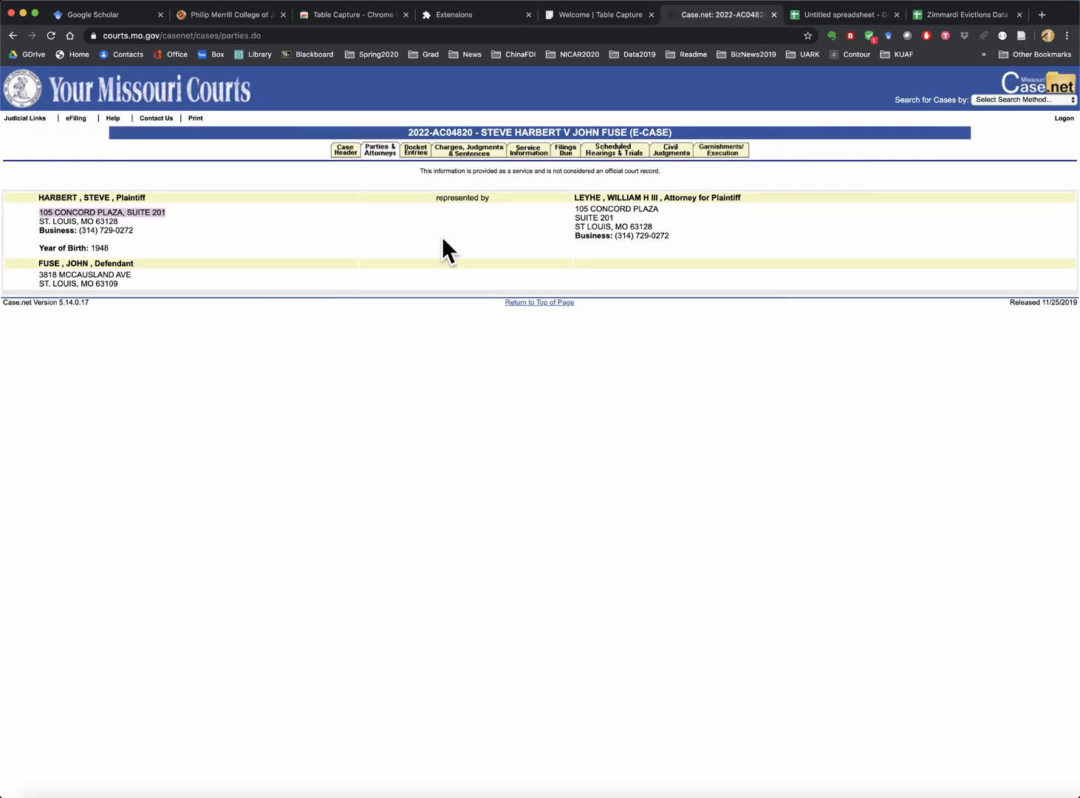
pyautogui.click(137, 221)
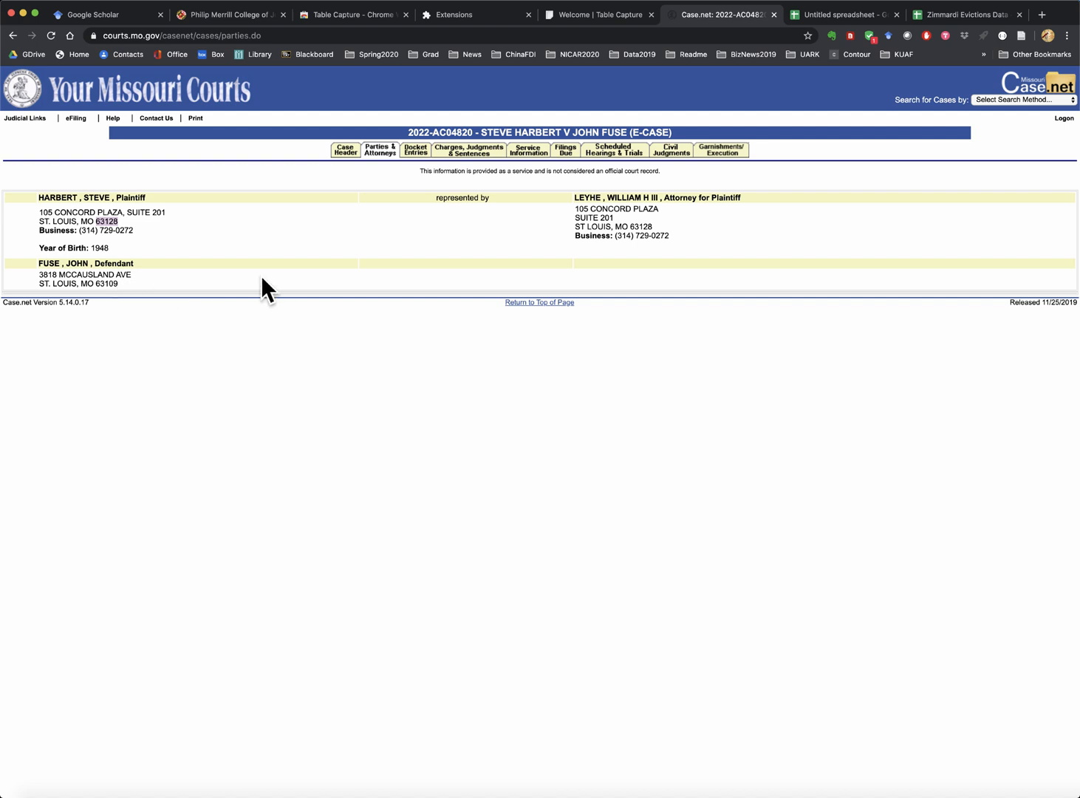
pyautogui.click(952, 12)
pyautogui.click(834, 234)
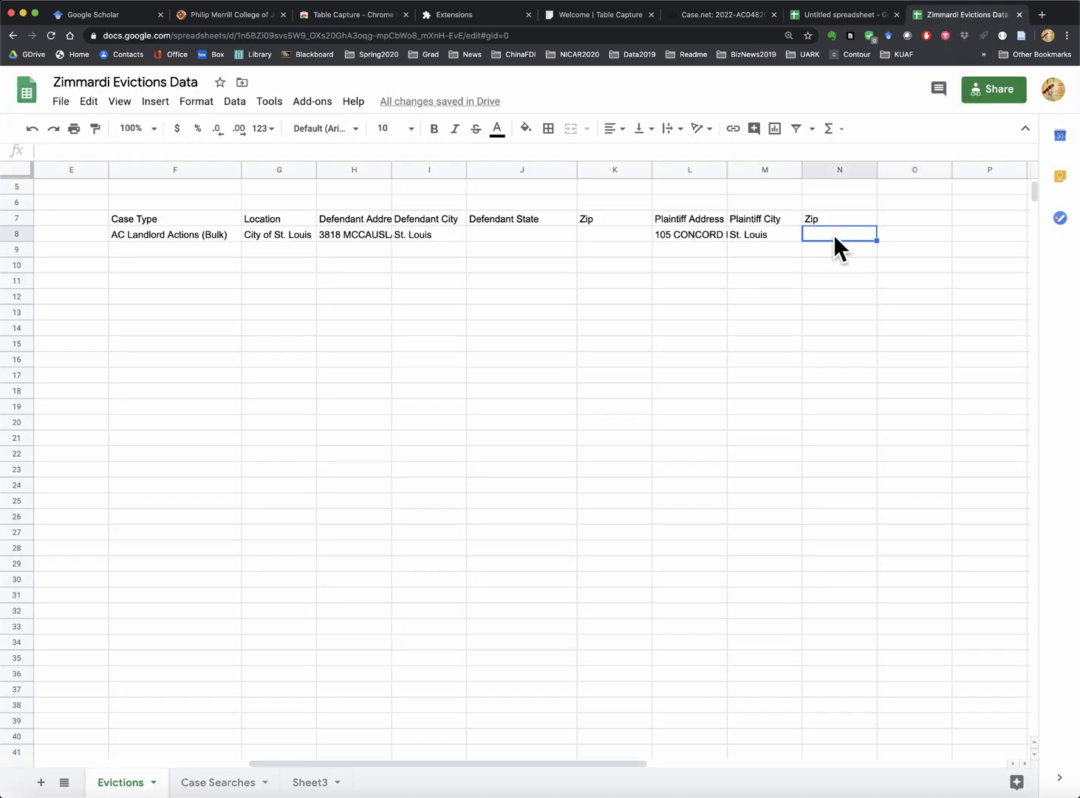
pyautogui.write('63128')
pyautogui.click(888, 214)
# - Add a 'Plaintiff Phone' header in O7 and paste the plaintiff's business phone into O8
pyautogui.write('Pl')
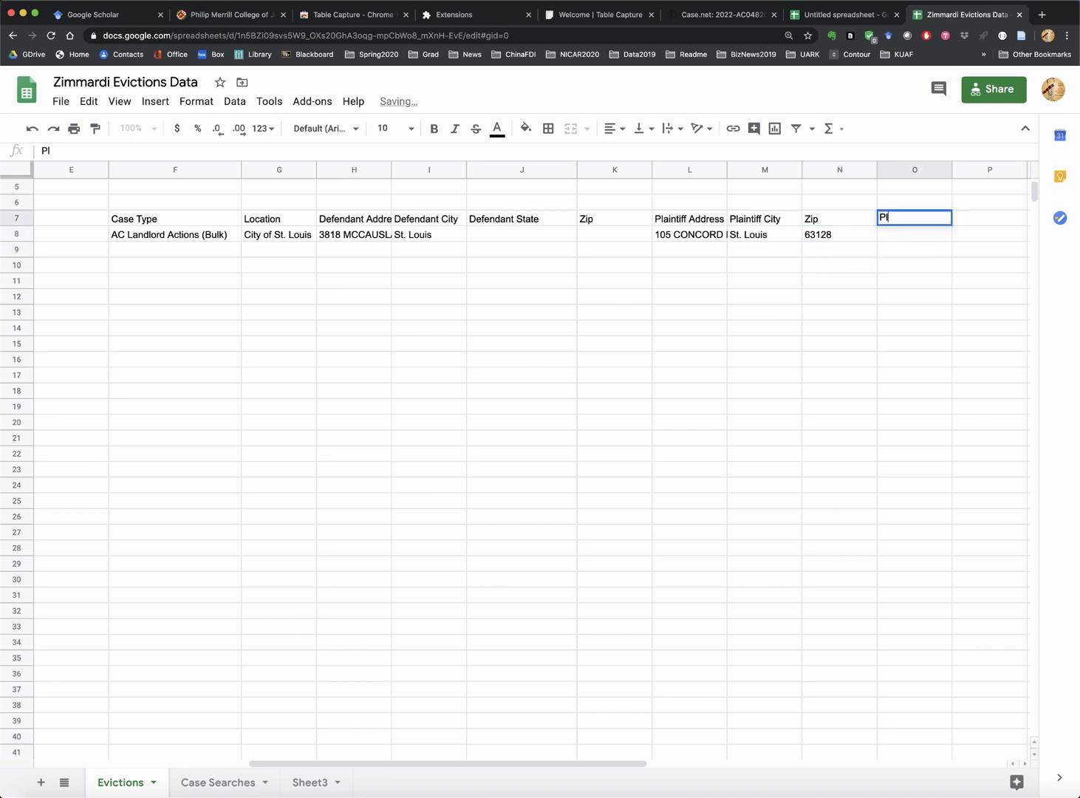
pyautogui.write('aintiff Phone')
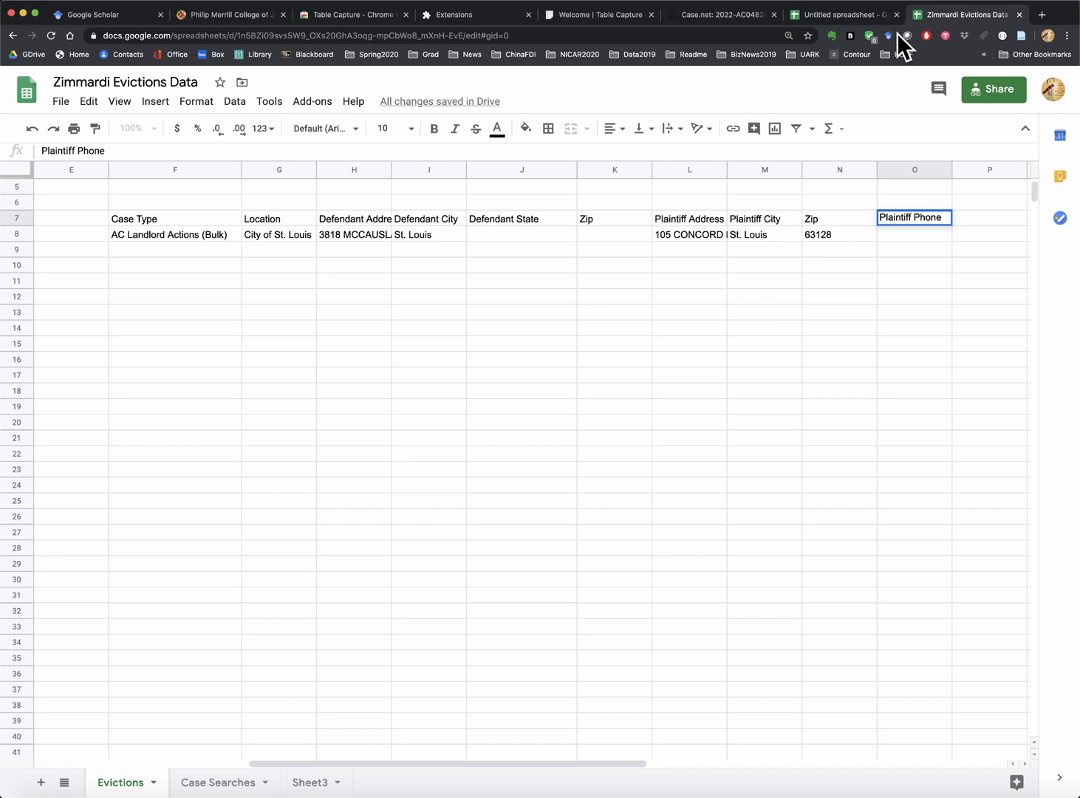
pyautogui.click(733, 14)
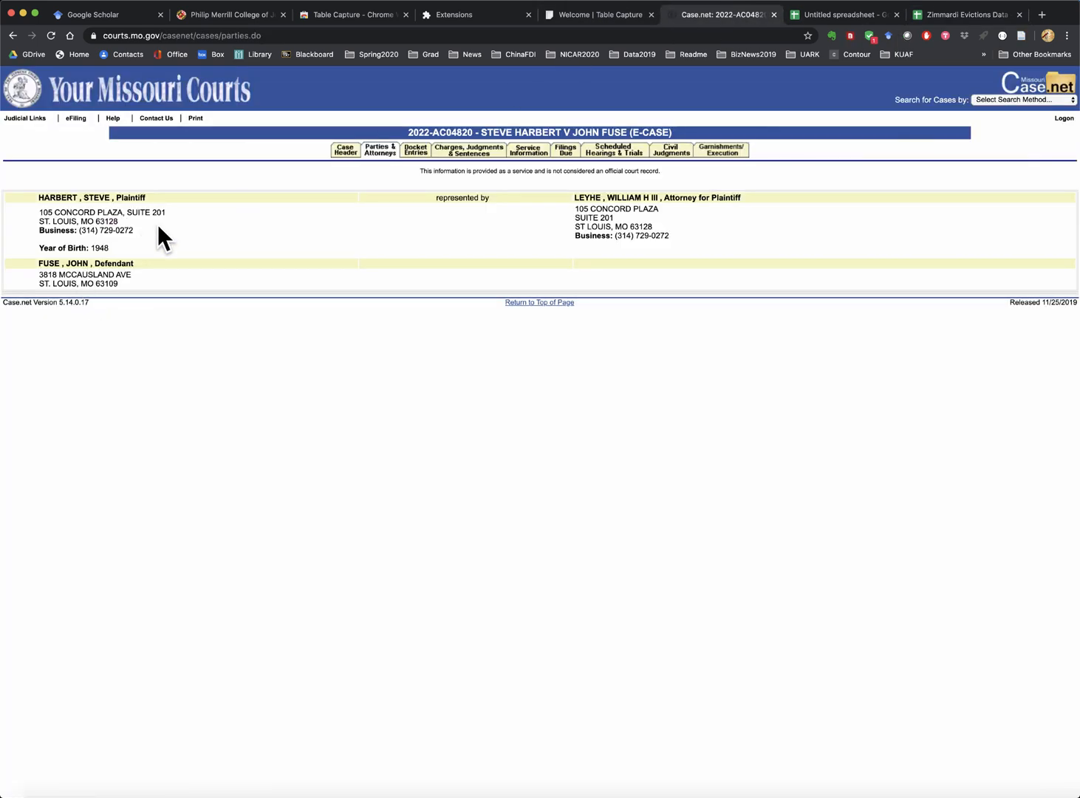
pyautogui.moveTo(157, 224); pyautogui.dragTo(94, 229)
pyautogui.click(959, 15)
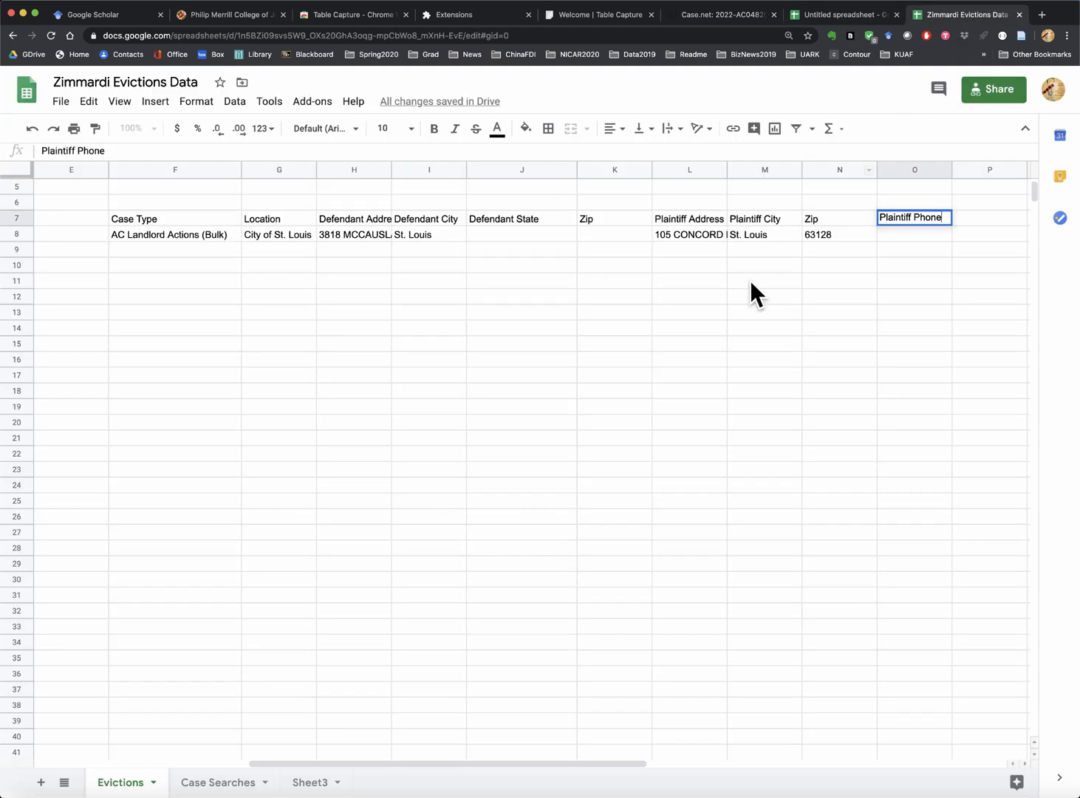
pyautogui.click(892, 235)
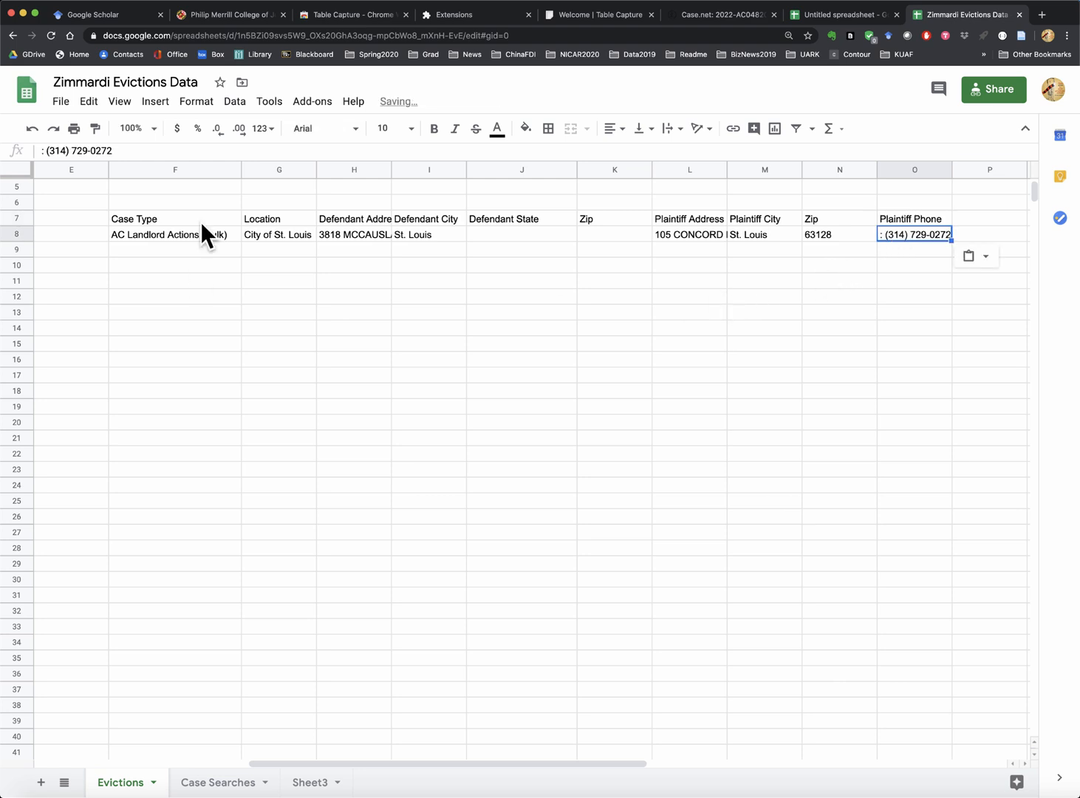
pyautogui.click(704, 15)
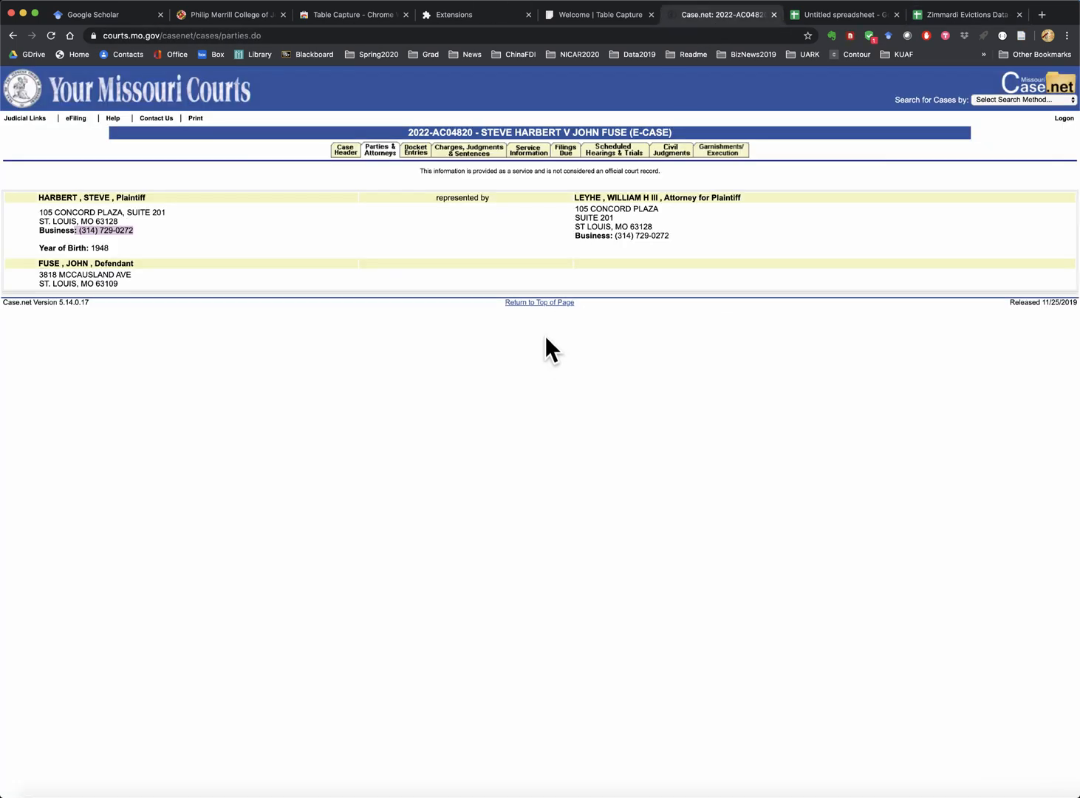
# - Check the case's Docket, Charges, Service, Filings Due, Hearings and Civil Judgments pages, then return to the search results
pyautogui.click(413, 153)
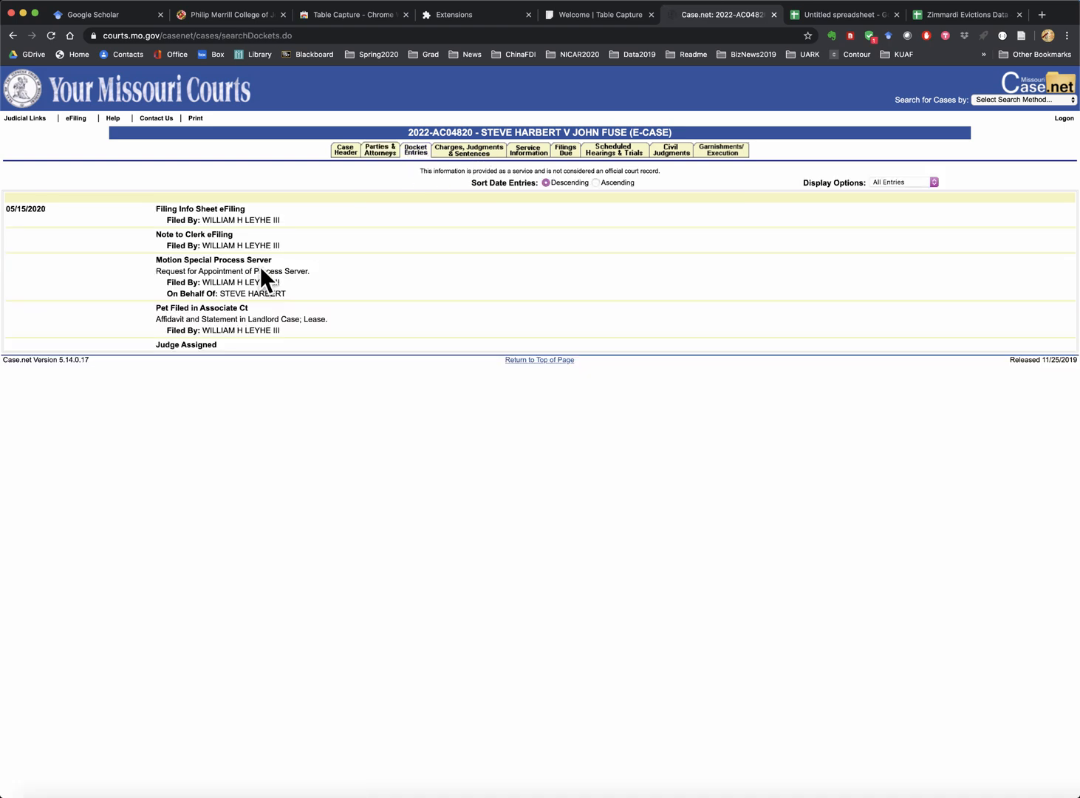
pyautogui.click(471, 151)
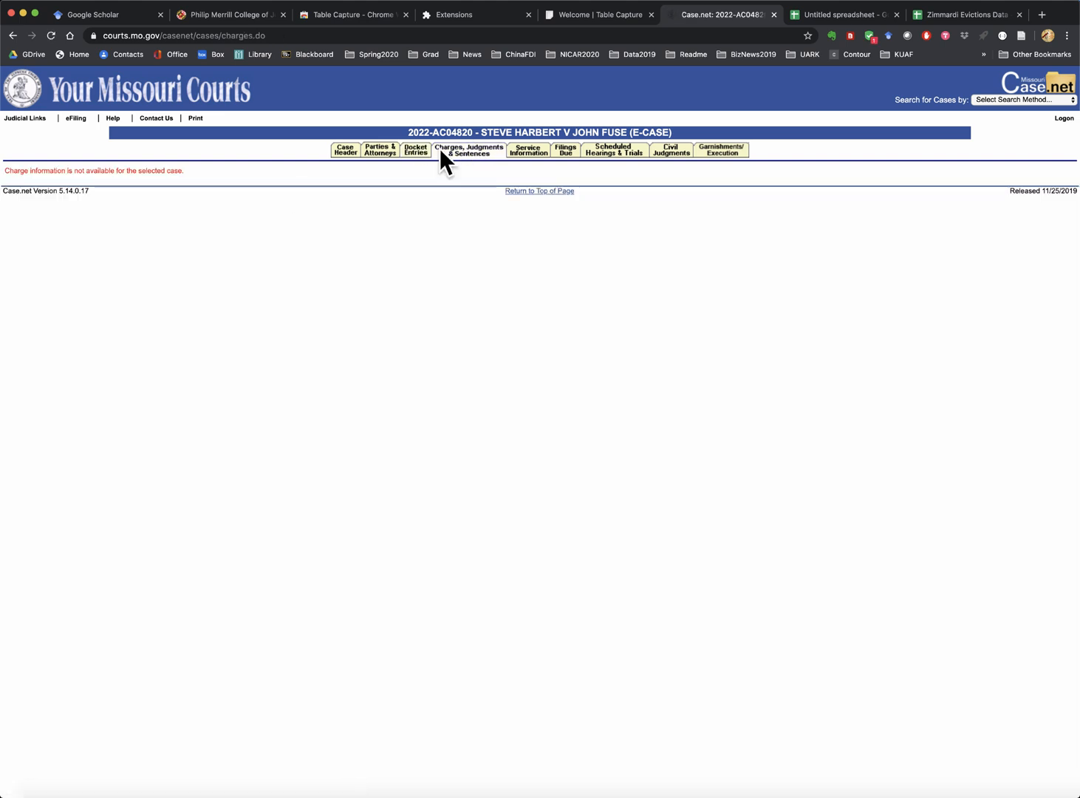
pyautogui.click(532, 151)
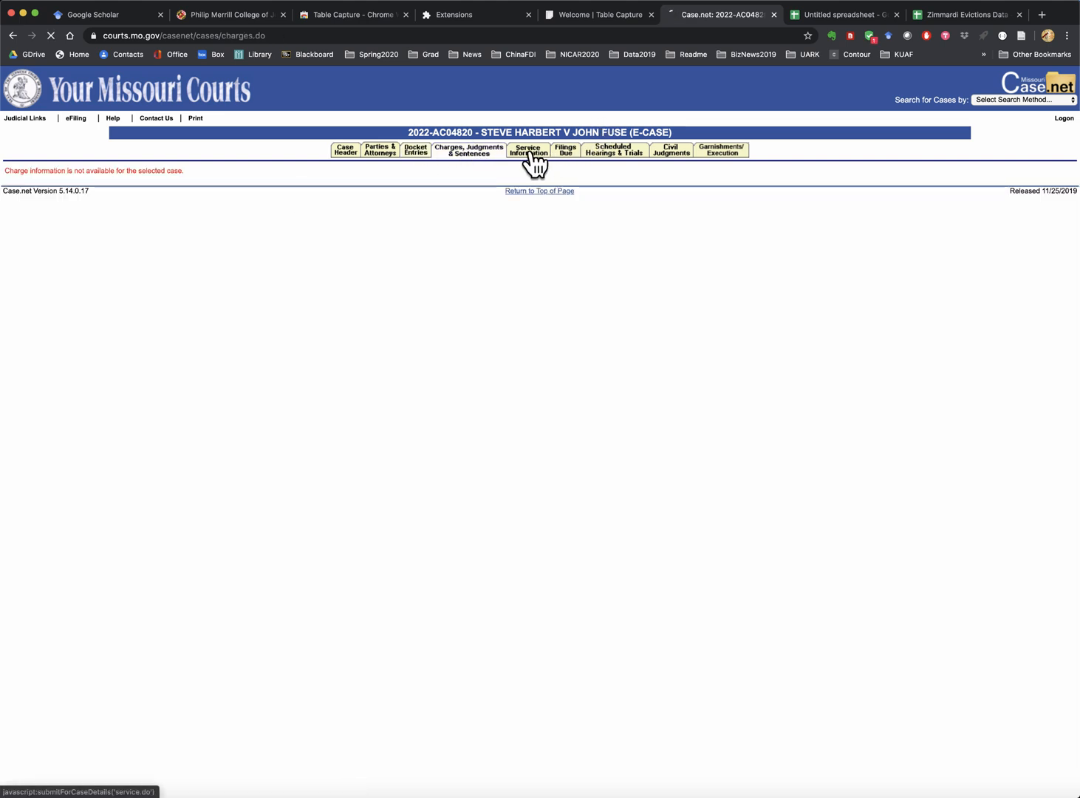
pyautogui.click(569, 152)
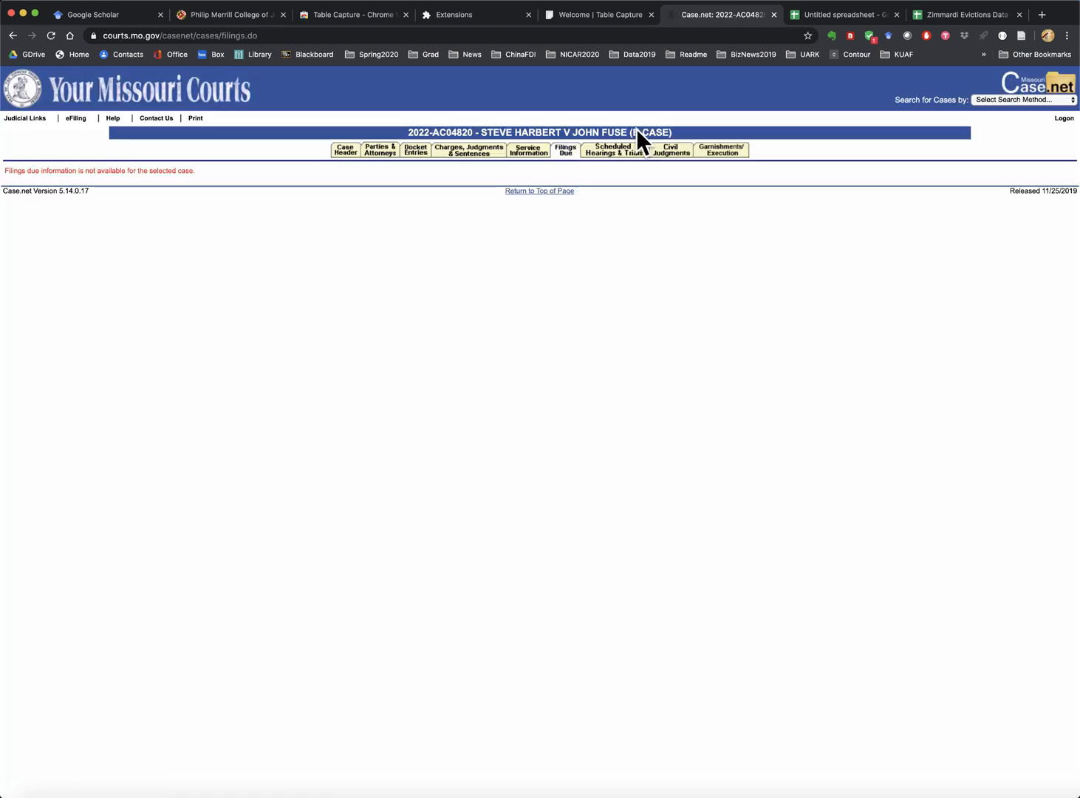
pyautogui.click(604, 151)
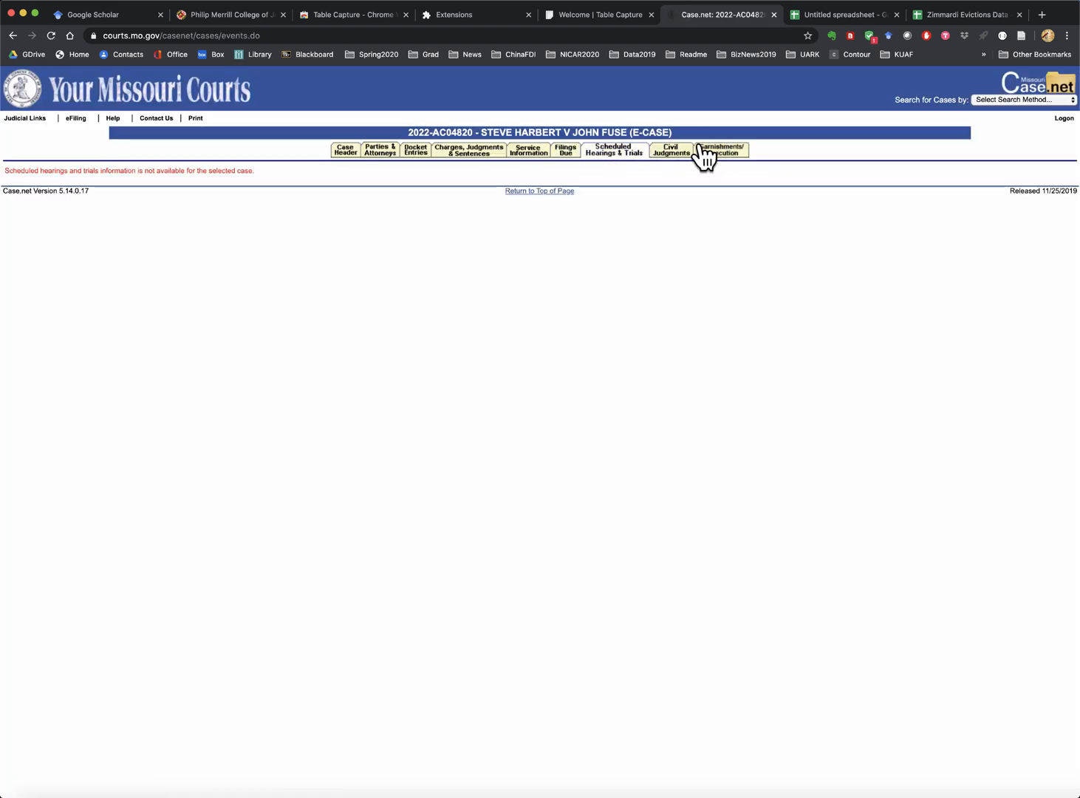
pyautogui.click(671, 153)
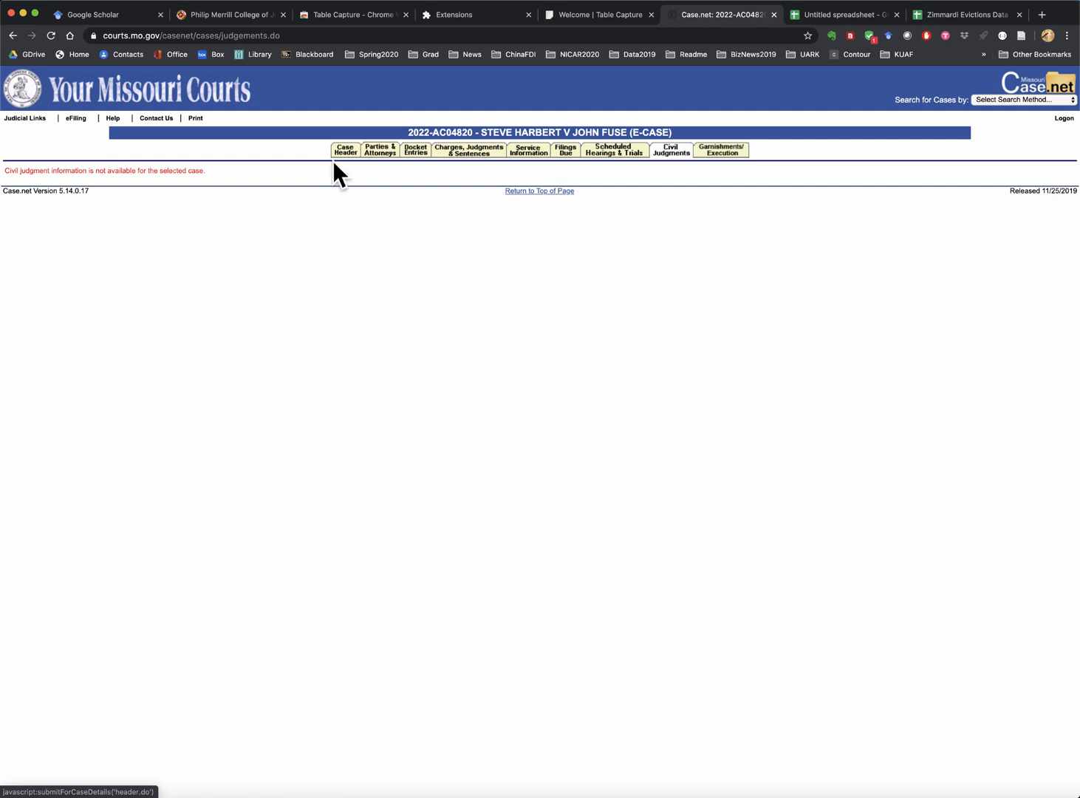
pyautogui.click(11, 36)
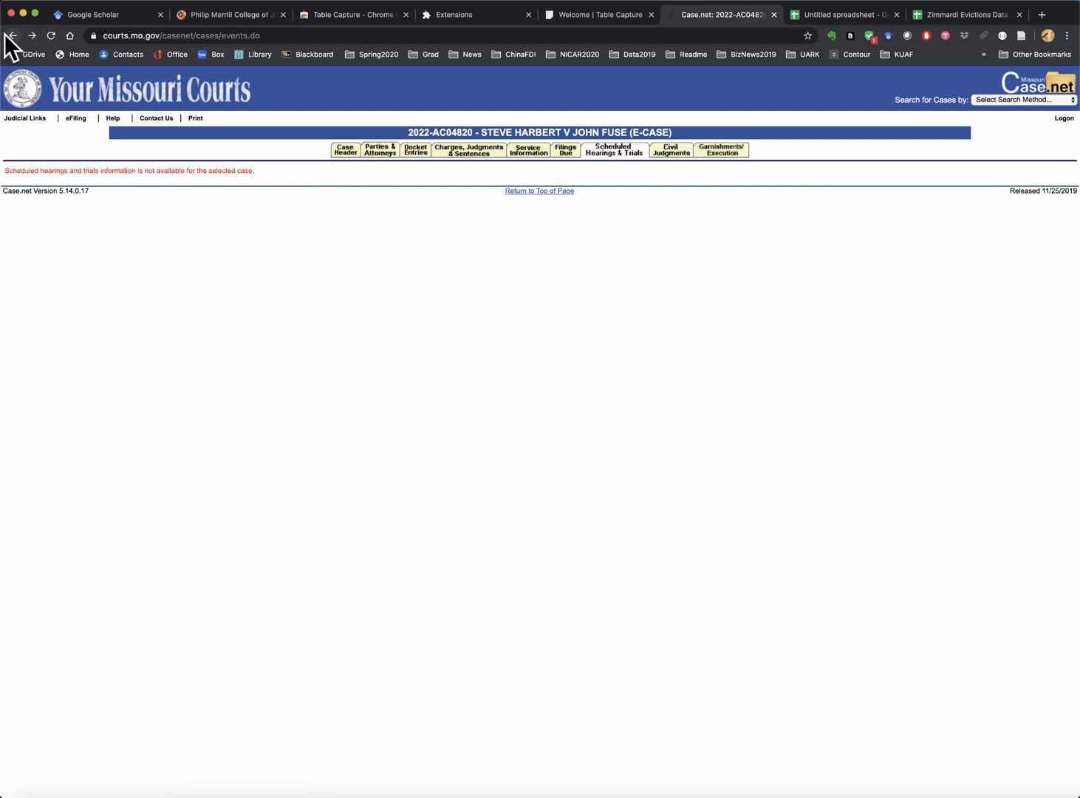
pyautogui.click(13, 36)
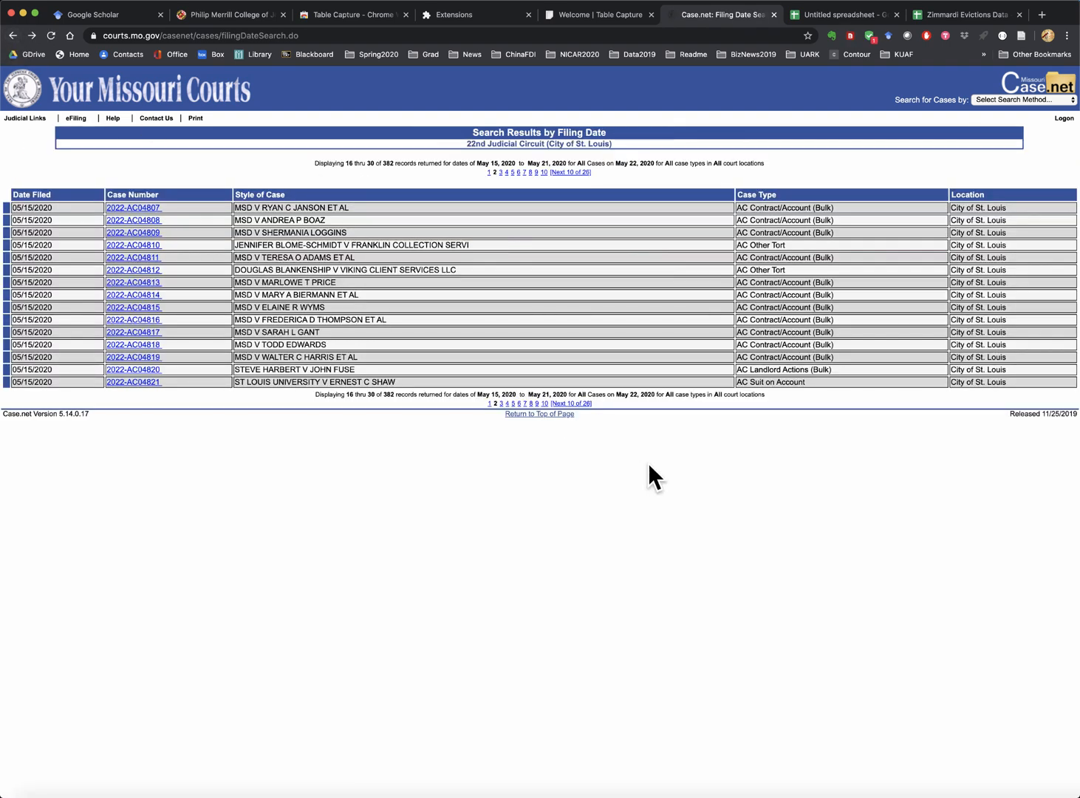
# - Advance the filing-date search results to the next page of records
pyautogui.click(501, 404)
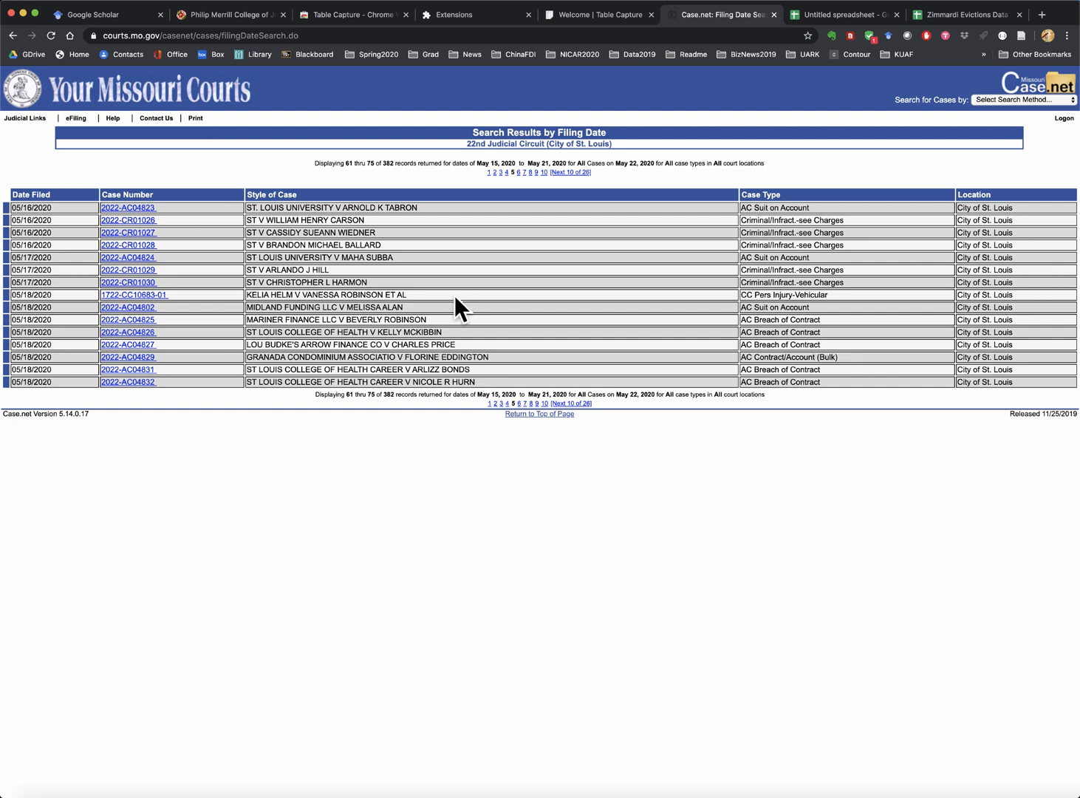
# - Copy the 16 x 6 results table with Table Capture and paste it at E10 in the sheet
pyautogui.click(851, 35)
pyautogui.scroll(-5, 720, 294)
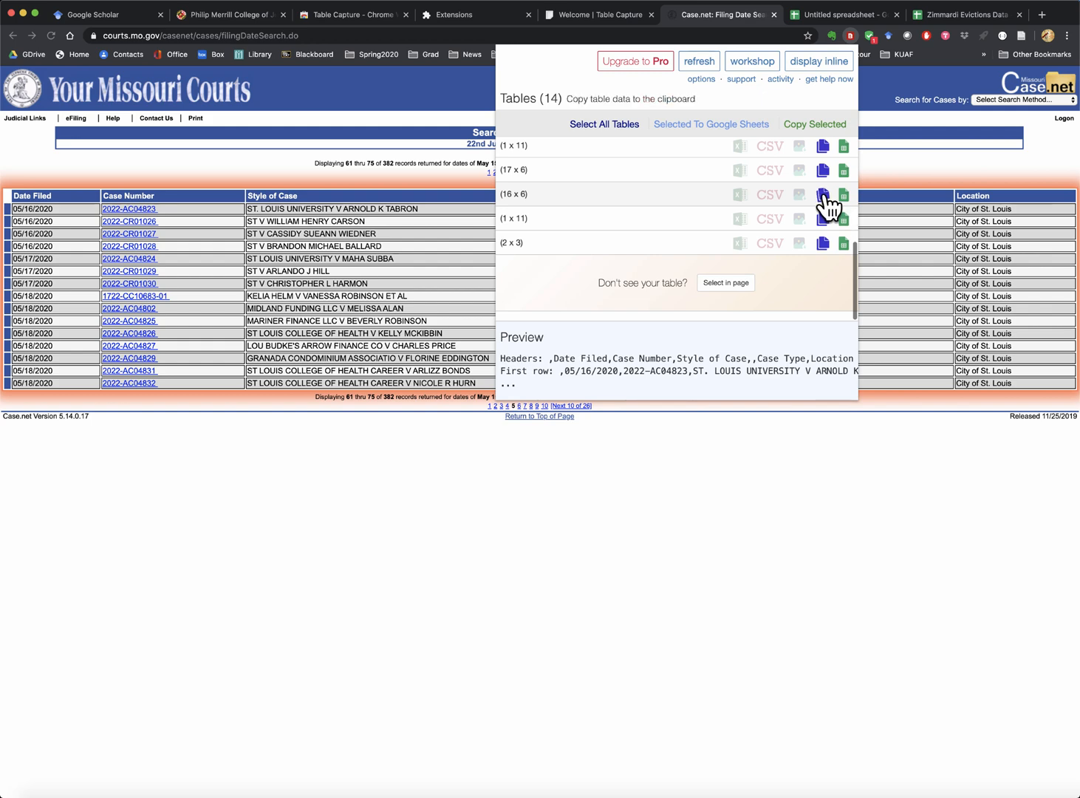
pyautogui.click(822, 195)
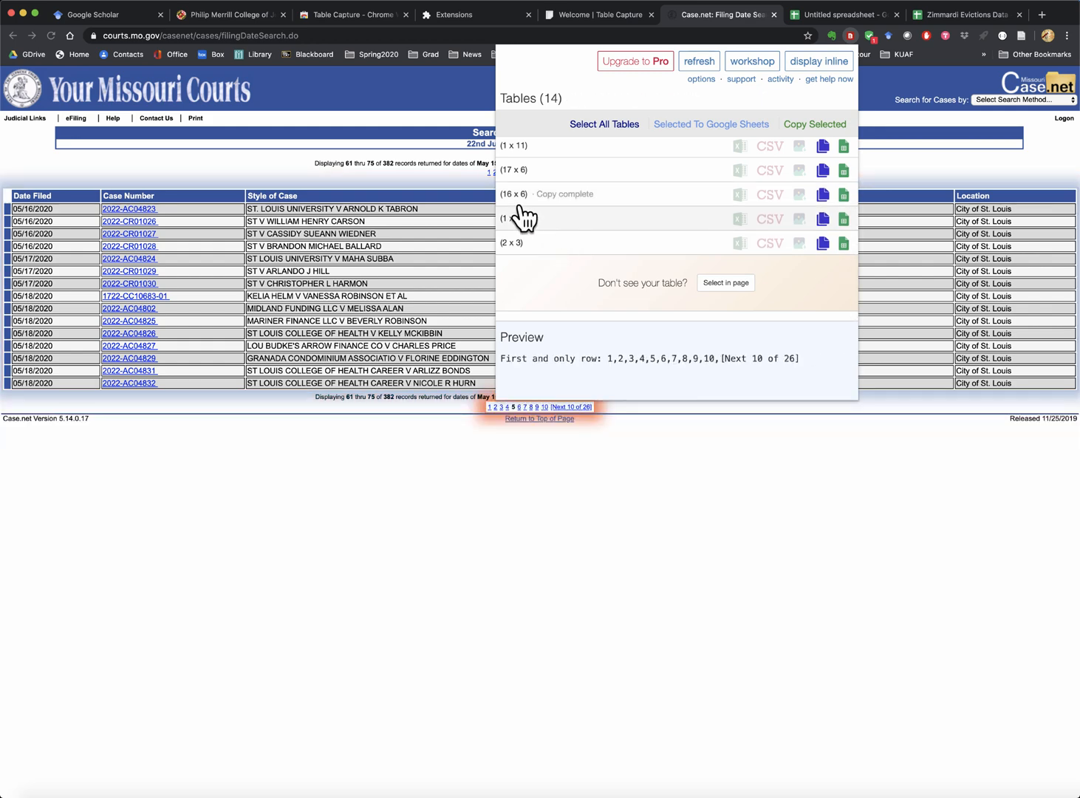
pyautogui.click(957, 15)
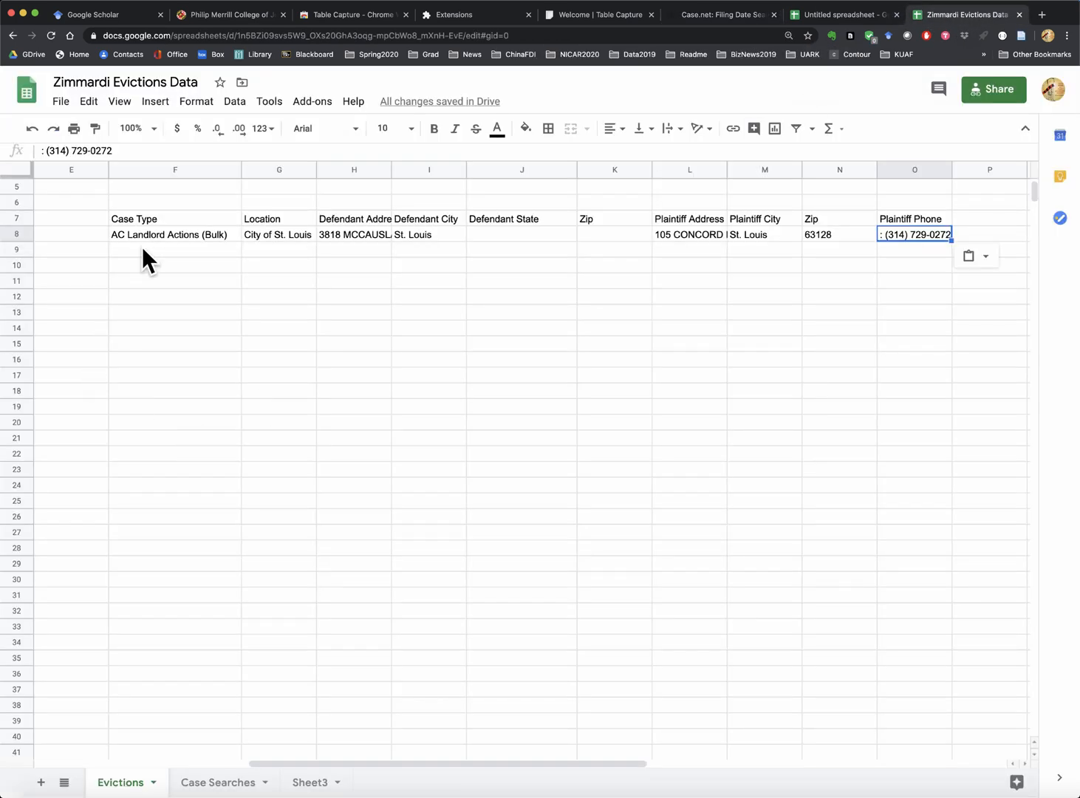
pyautogui.click(56, 263)
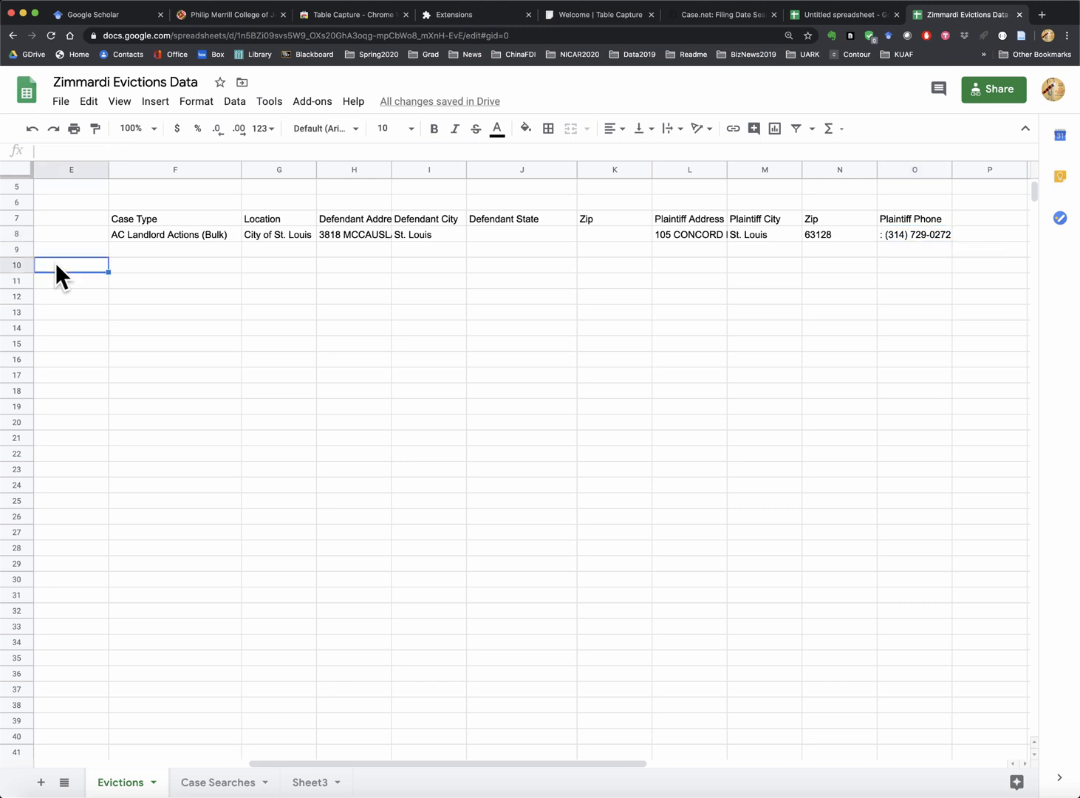
pyautogui.press('super+v')
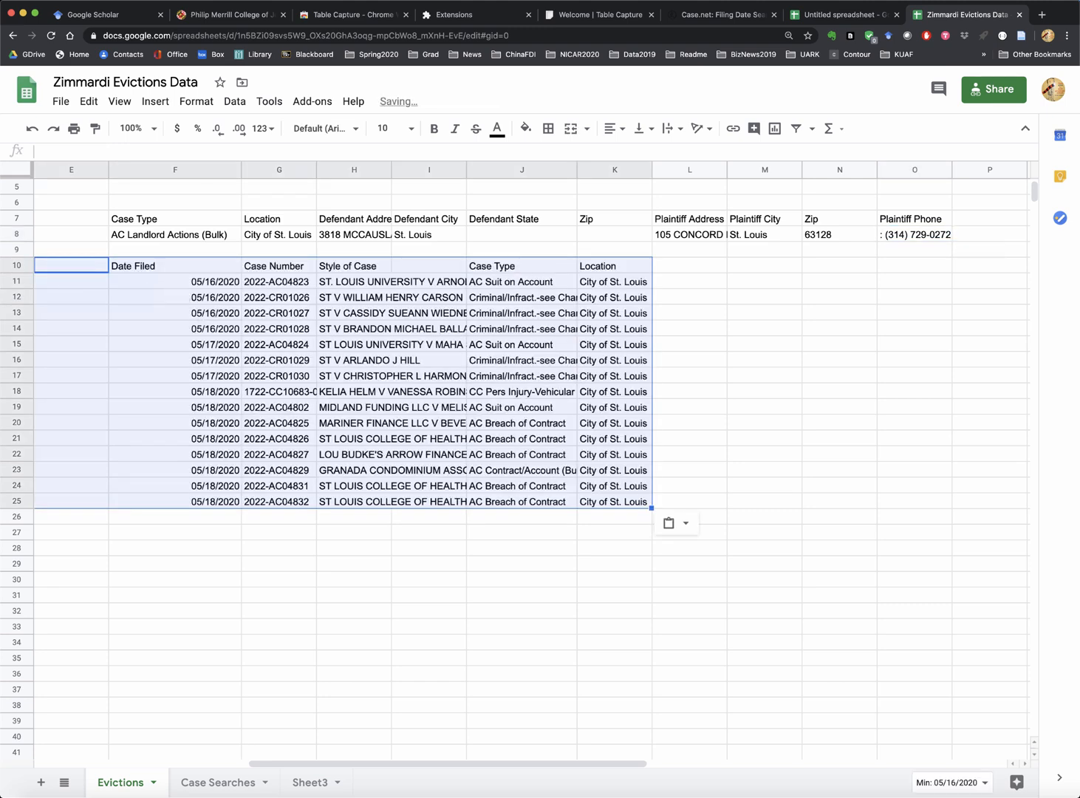
# - Delete rows 10 to 22, keeping only the three 05/18/2020 cases
pyautogui.moveTo(26, 266); pyautogui.dragTo(16, 454)
pyautogui.rightClick(16, 454)
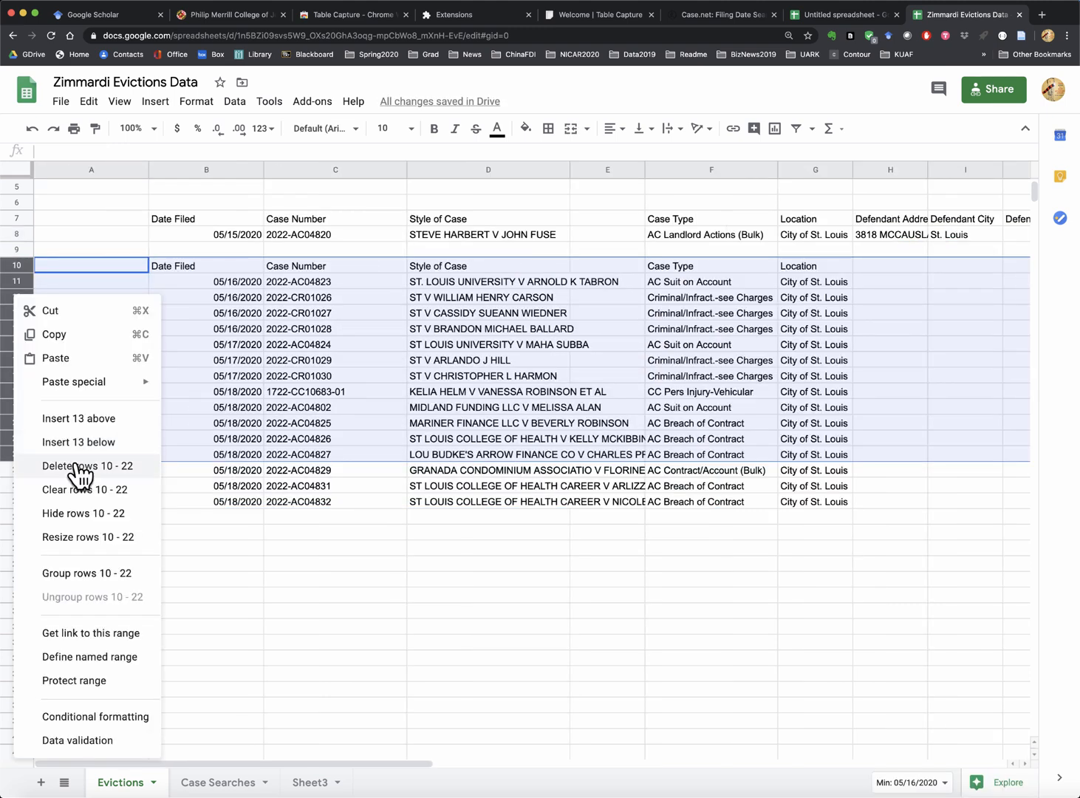
pyautogui.click(78, 466)
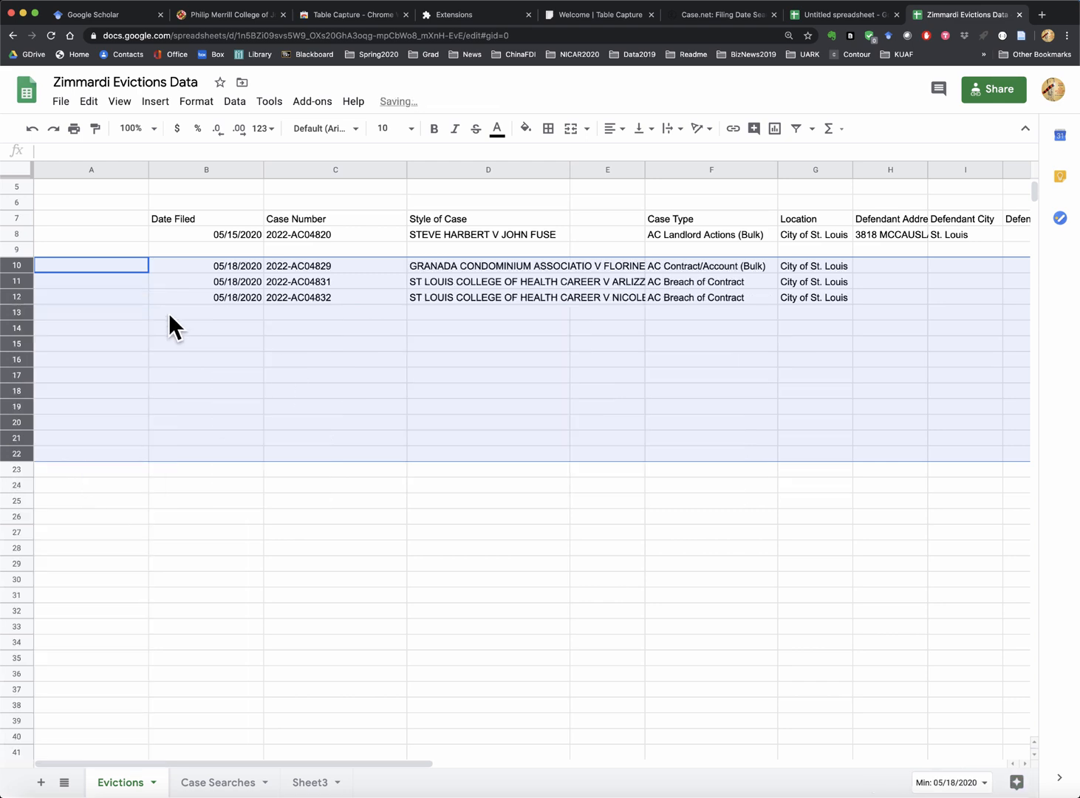
pyautogui.click(338, 330)
pyautogui.click(880, 264)
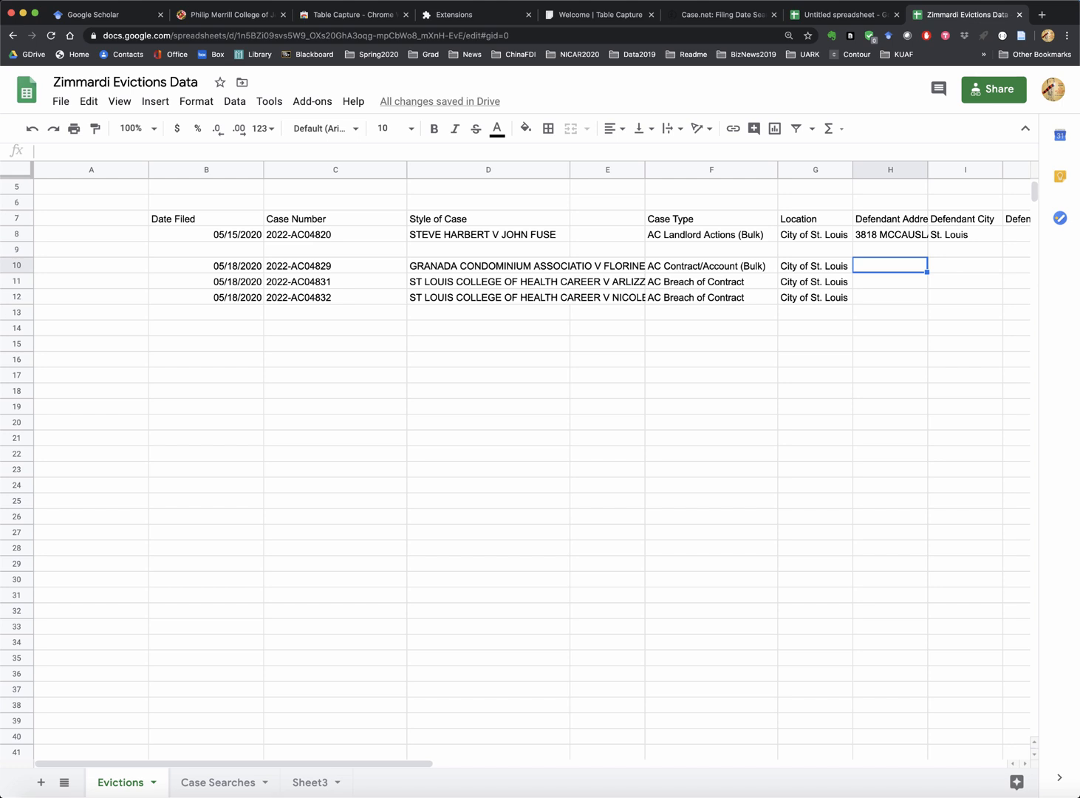
pyautogui.click(700, 233)
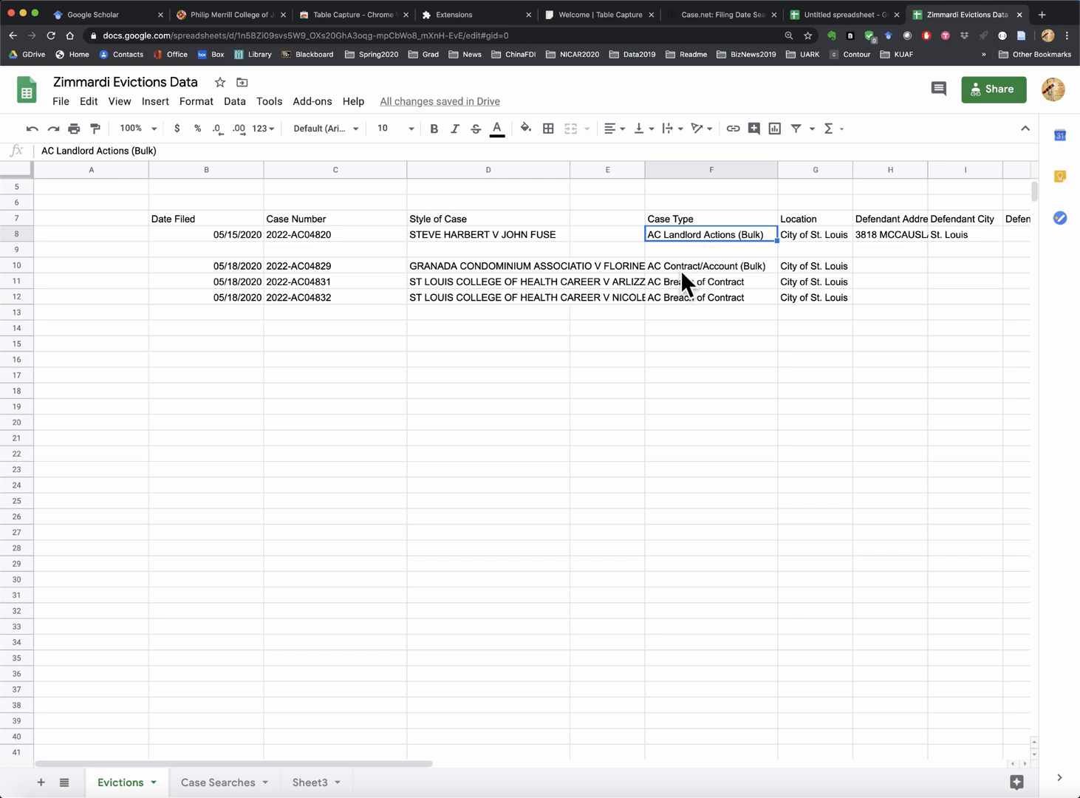
pyautogui.click(686, 266)
pyautogui.click(693, 236)
pyautogui.click(692, 268)
pyautogui.click(444, 270)
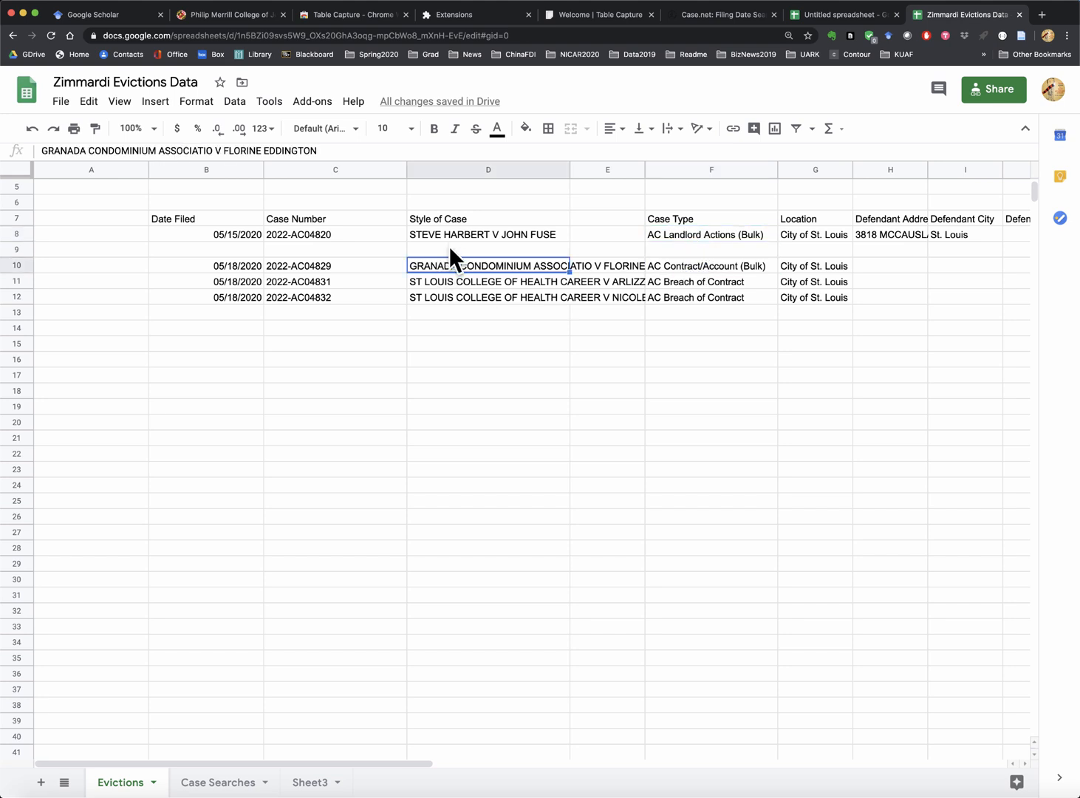